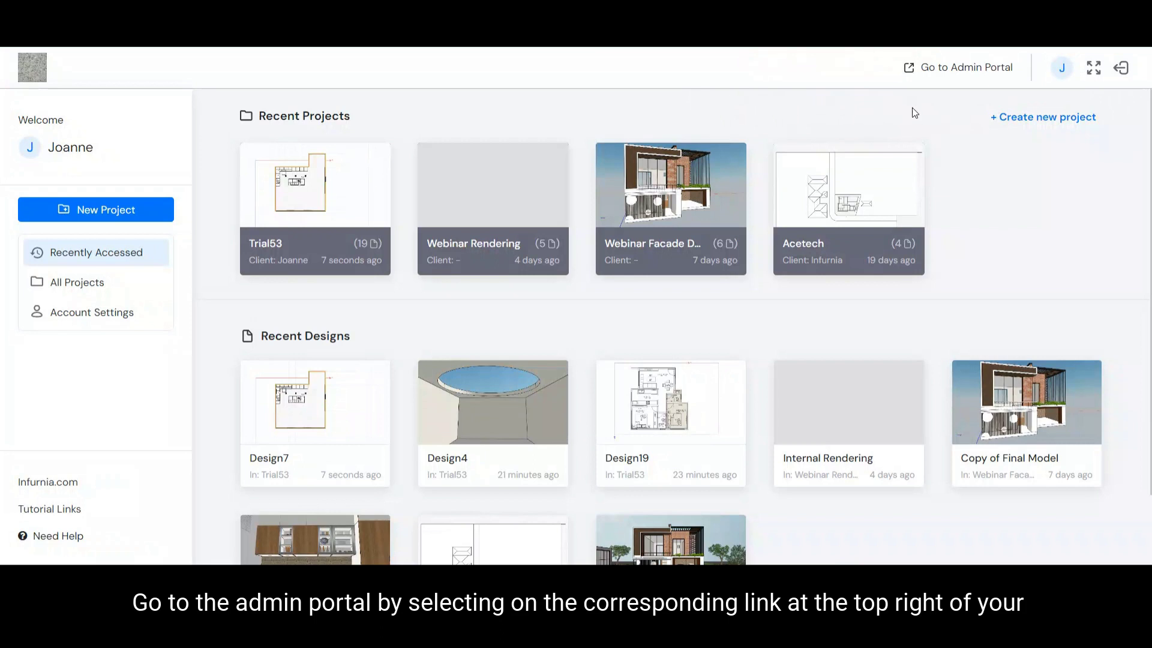
Go to the admin portal and open the Laminate category of the catalogue's finishes.
left_click(948, 70)
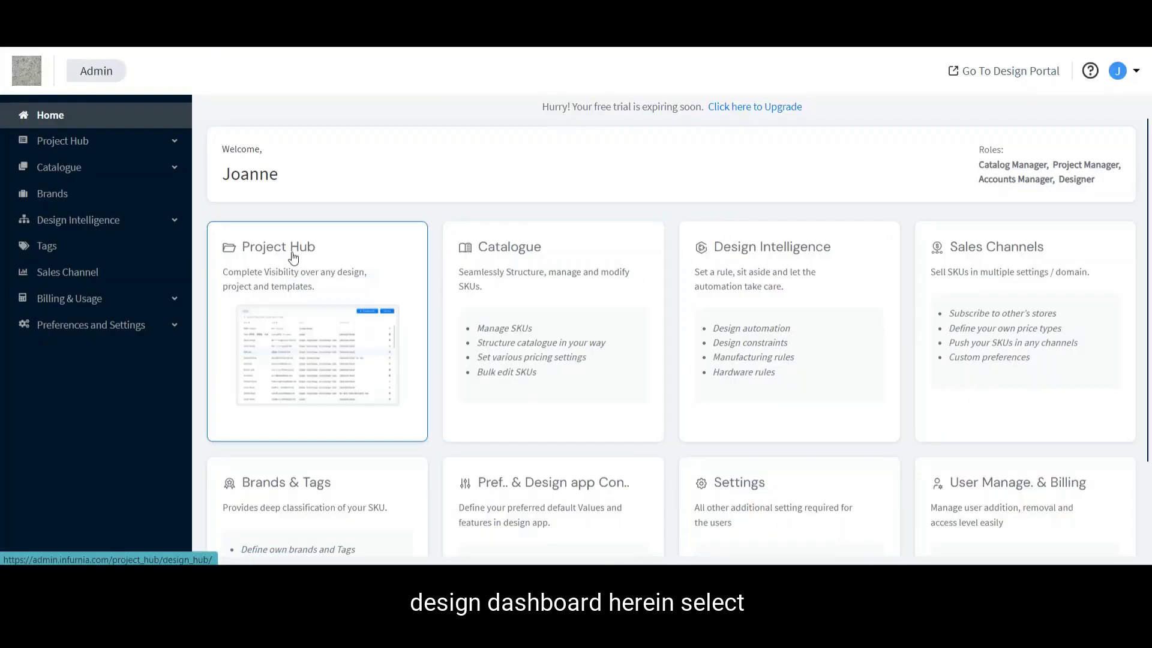
left_click(66, 174)
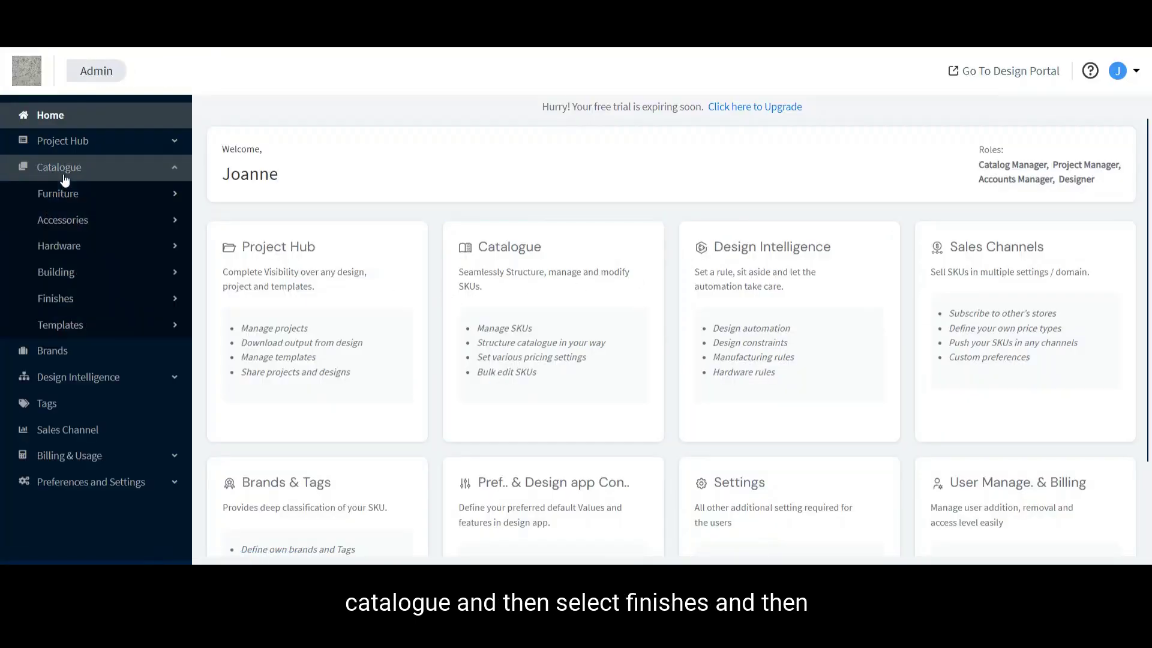
left_click(92, 298)
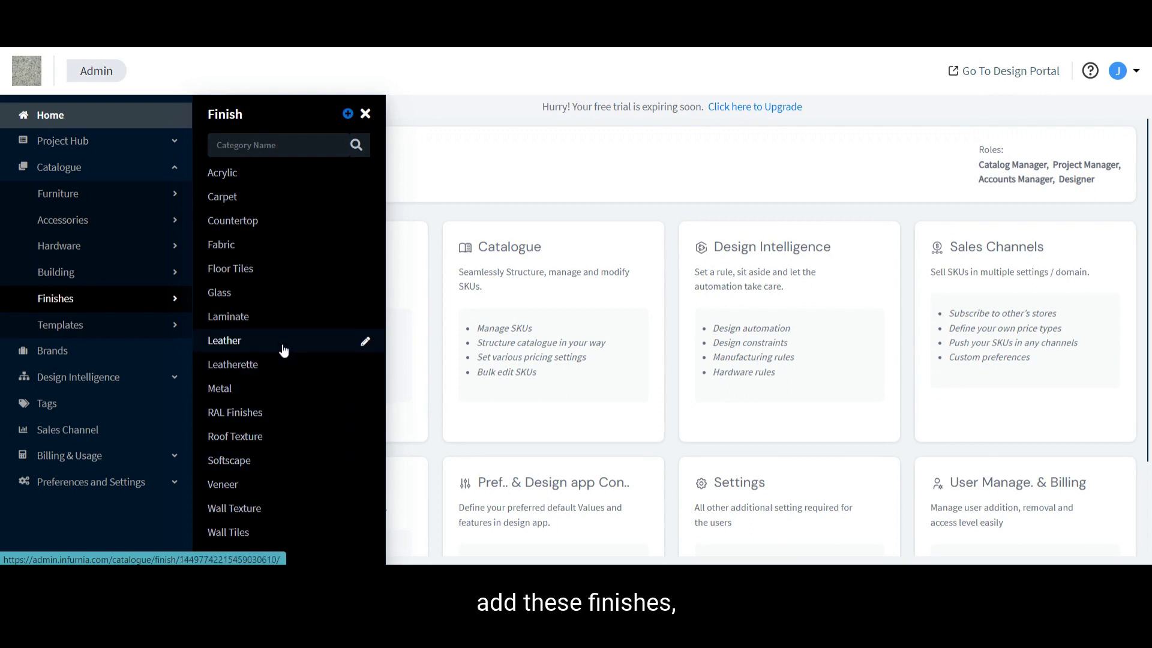
left_click(276, 324)
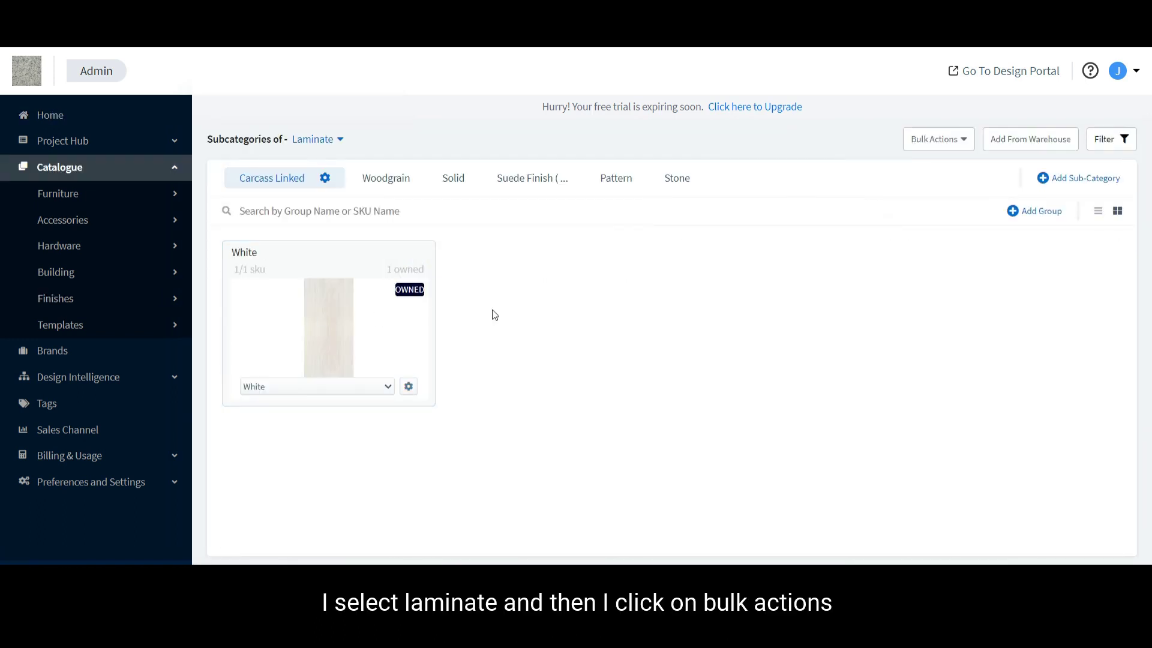
Start a bulk creation of SKUs for the Laminate category under Finishes with a new blank sheet.
left_click(943, 144)
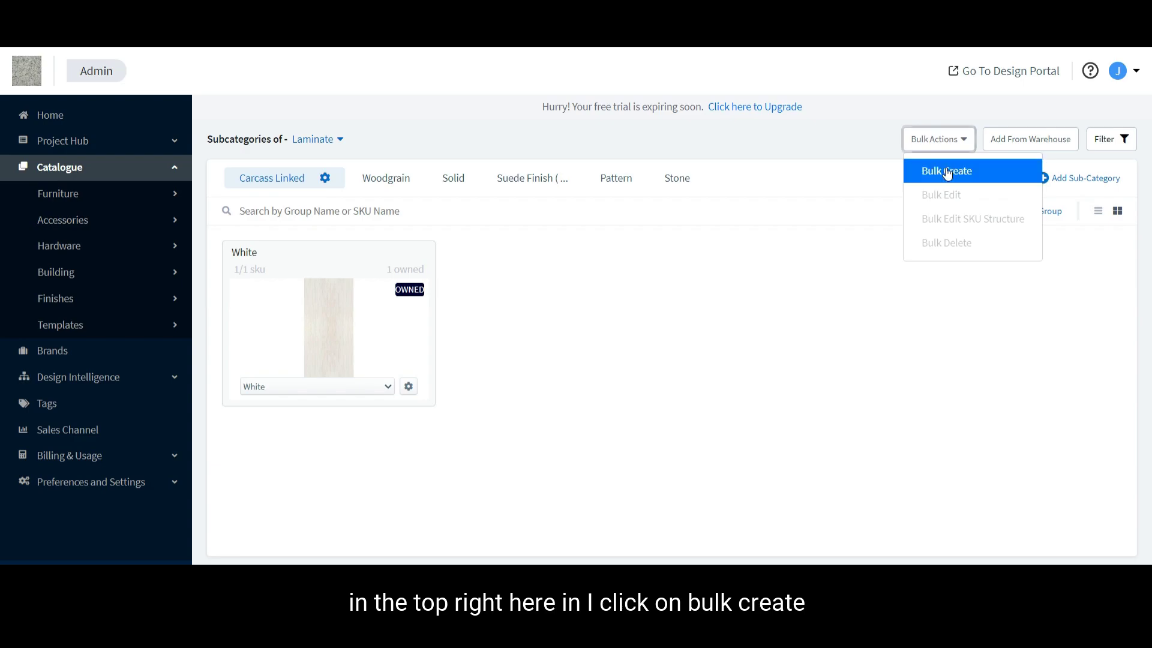
left_click(947, 172)
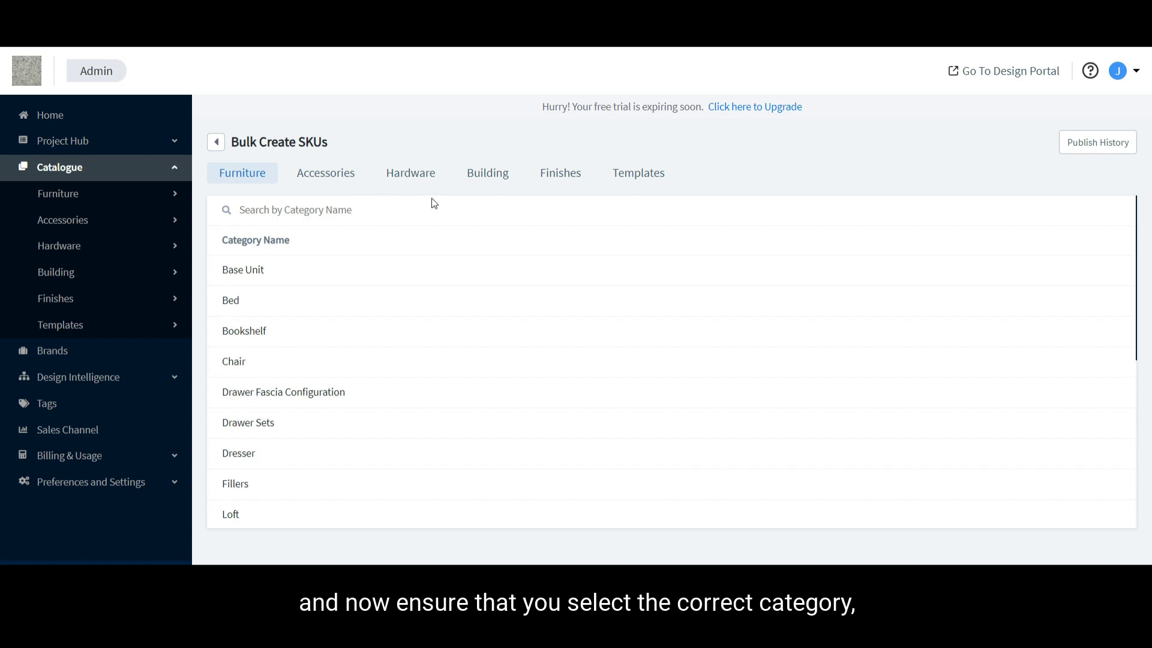
left_click(557, 180)
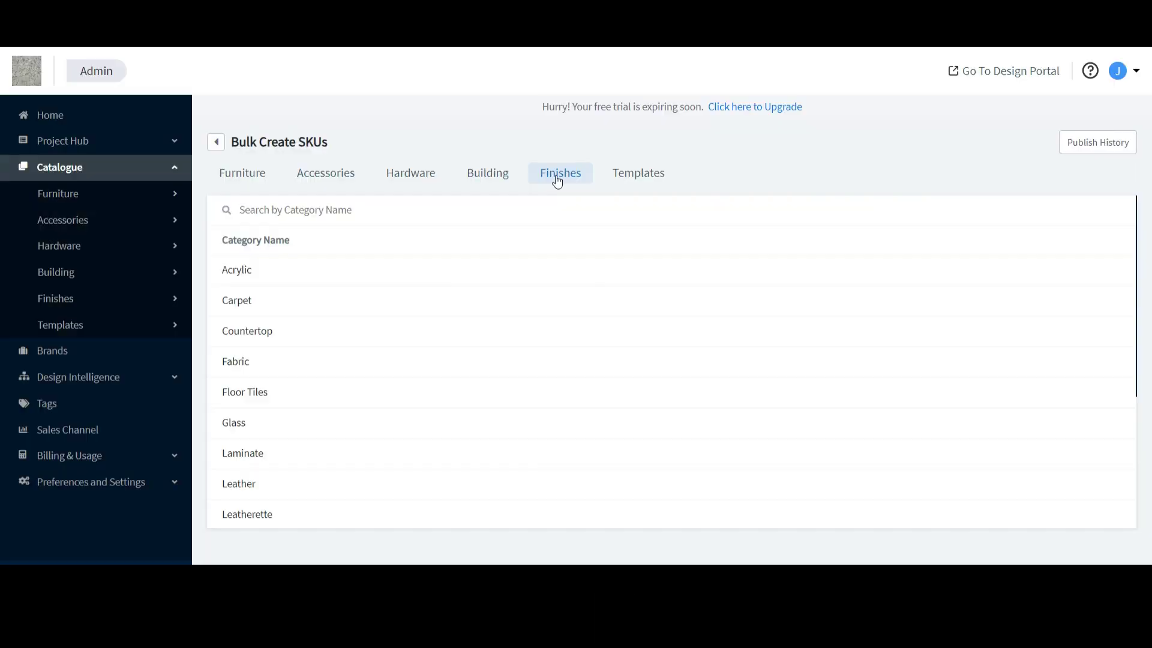
mouse_move(357, 265)
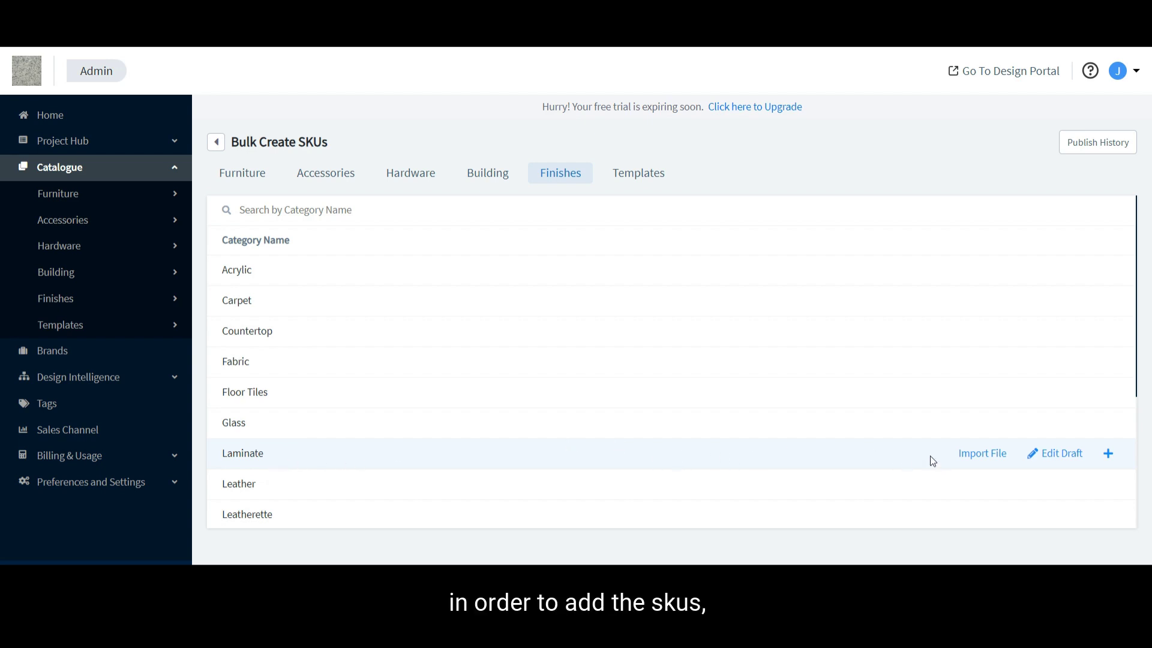
left_click(1110, 455)
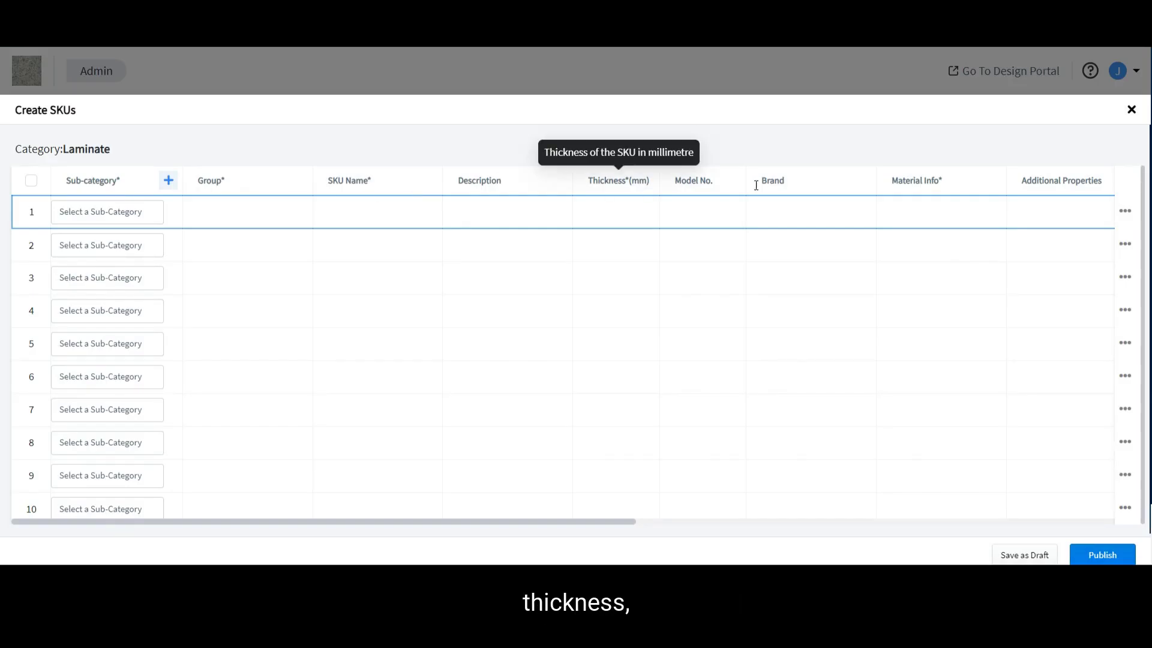
Set the sub-category of the first SKU row to Woodgrain.
left_click_drag(630, 528, 1130, 543)
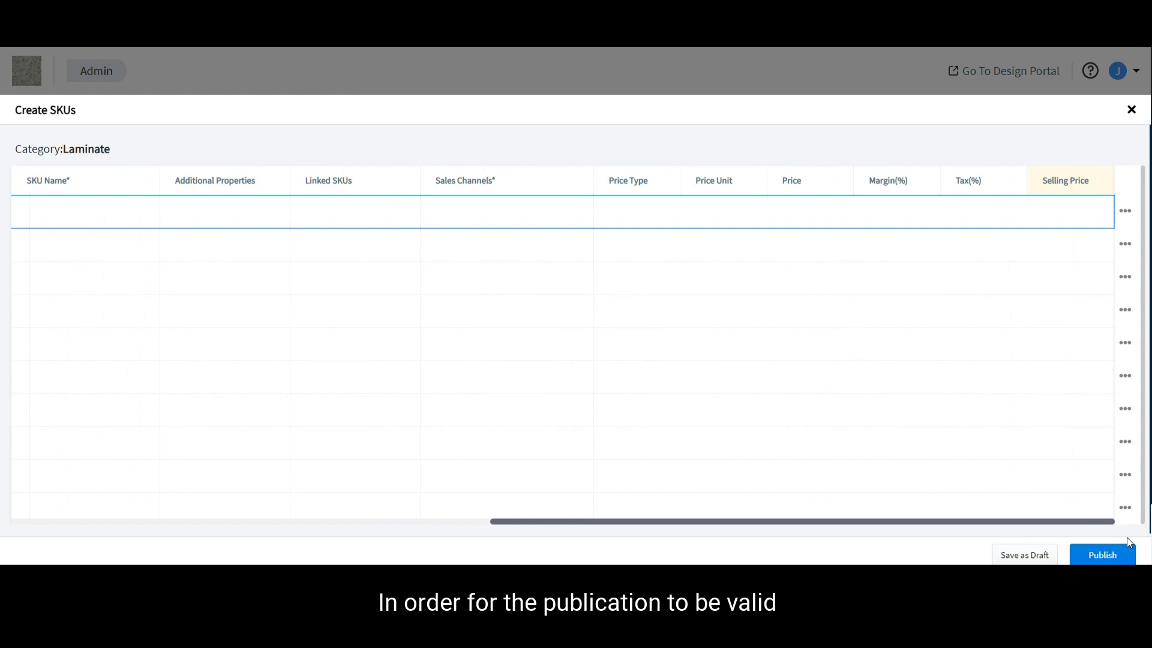
left_click_drag(1130, 543, 552, 545)
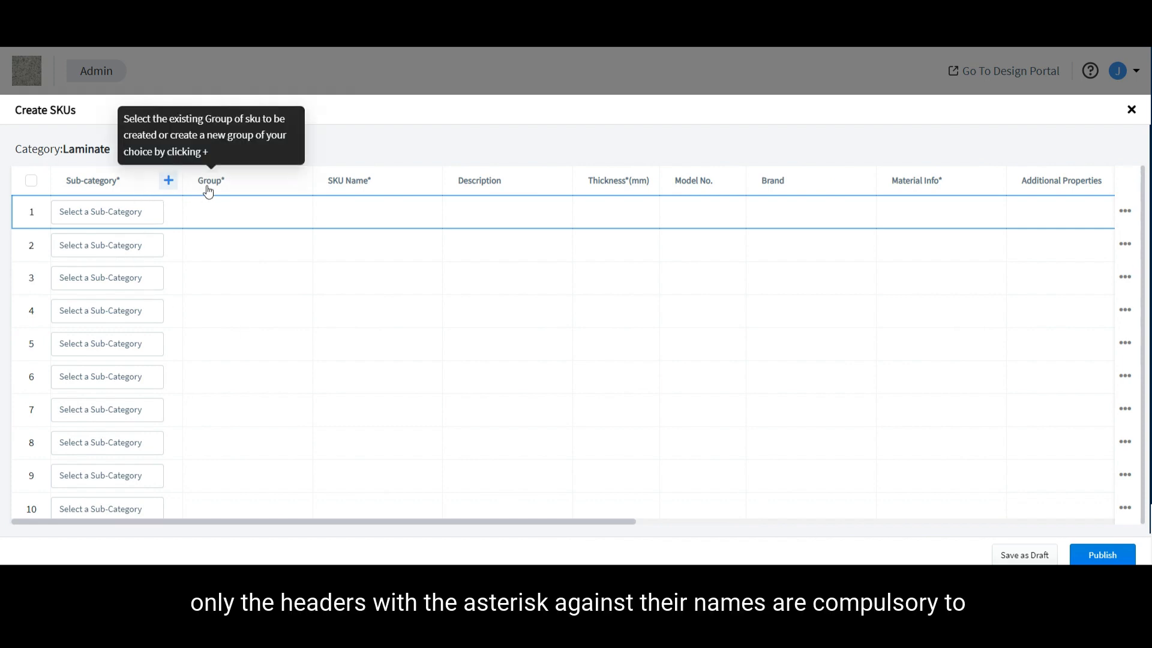
mouse_move(333, 187)
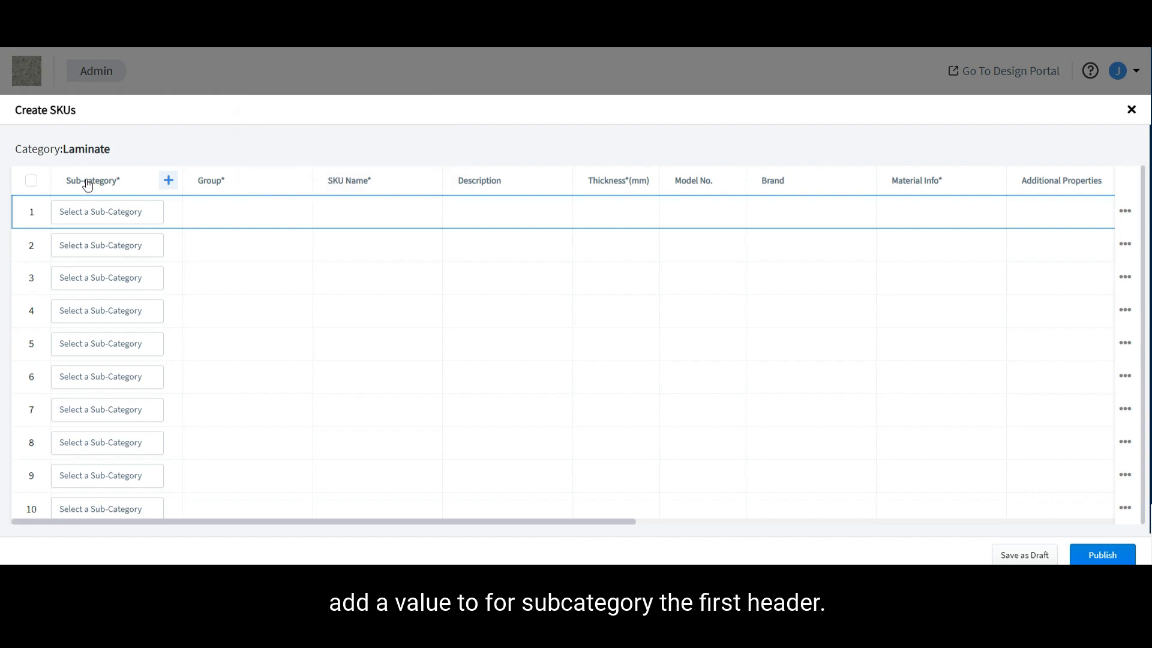
mouse_move(89, 186)
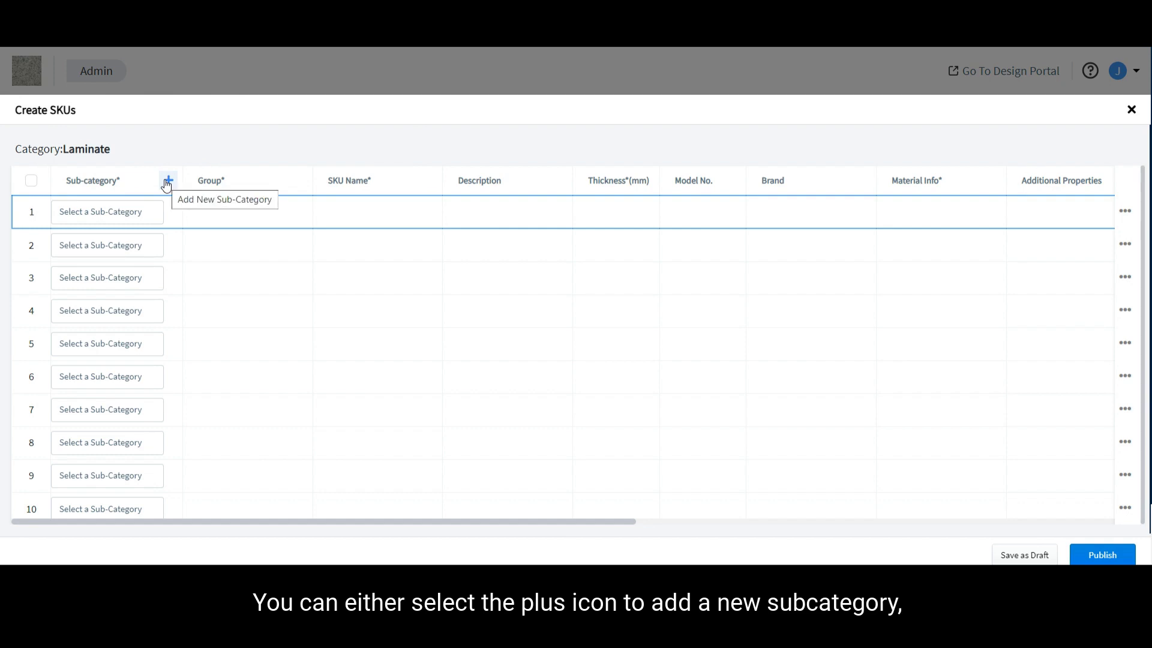
left_click(129, 211)
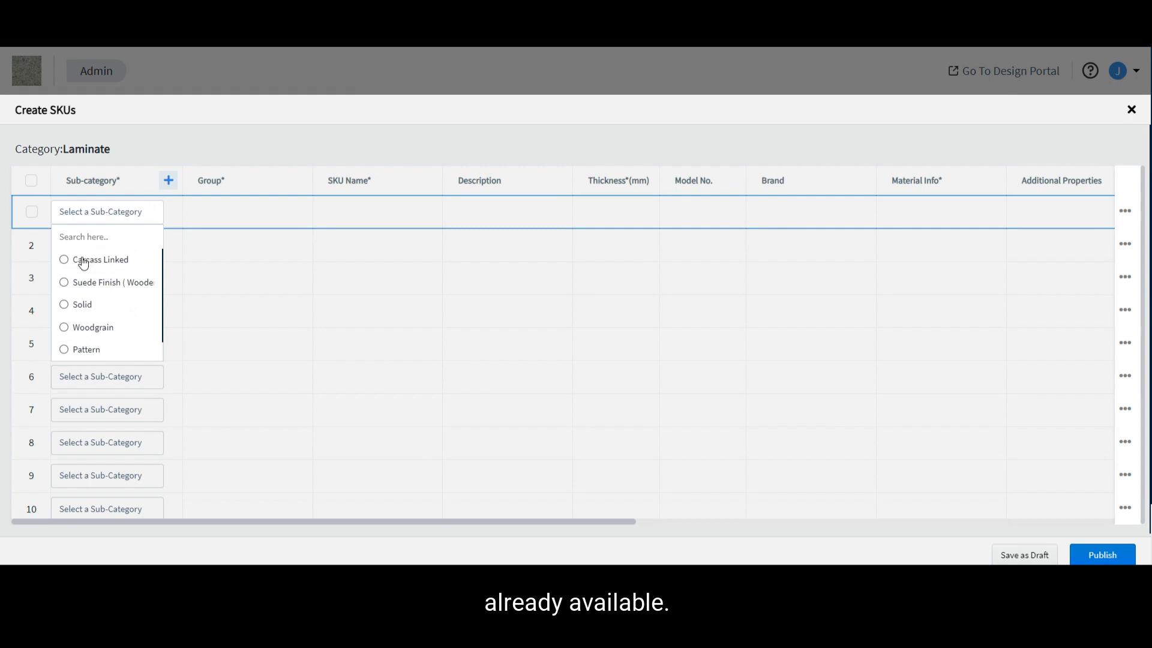
scroll(84, 264, "down", 1)
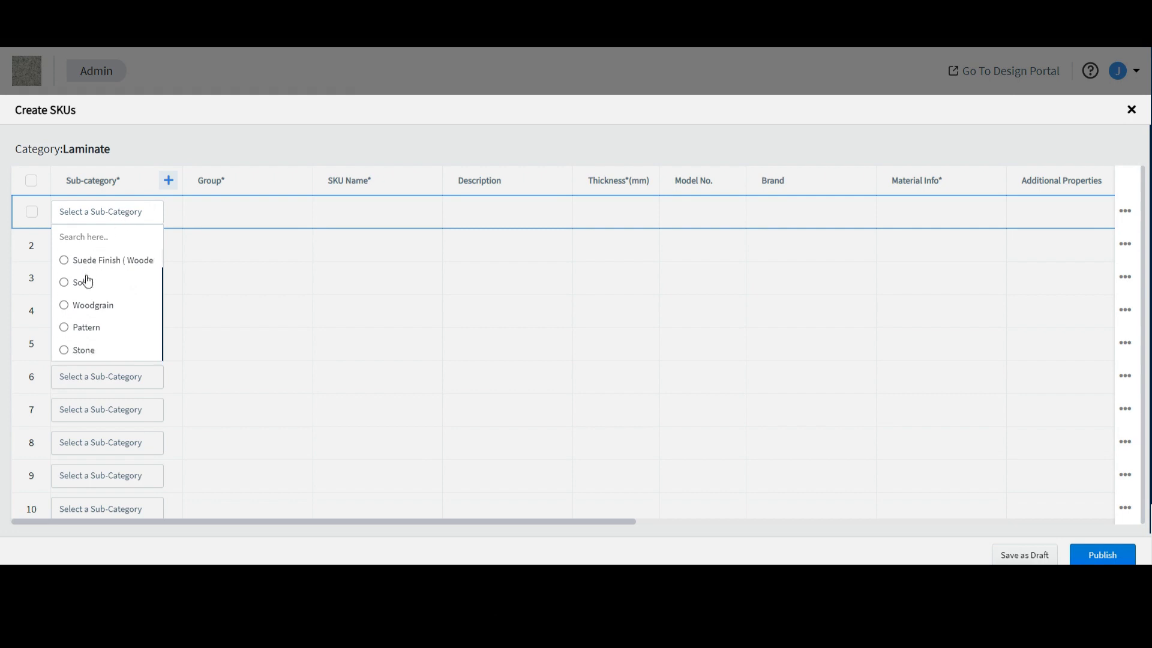
left_click(63, 306)
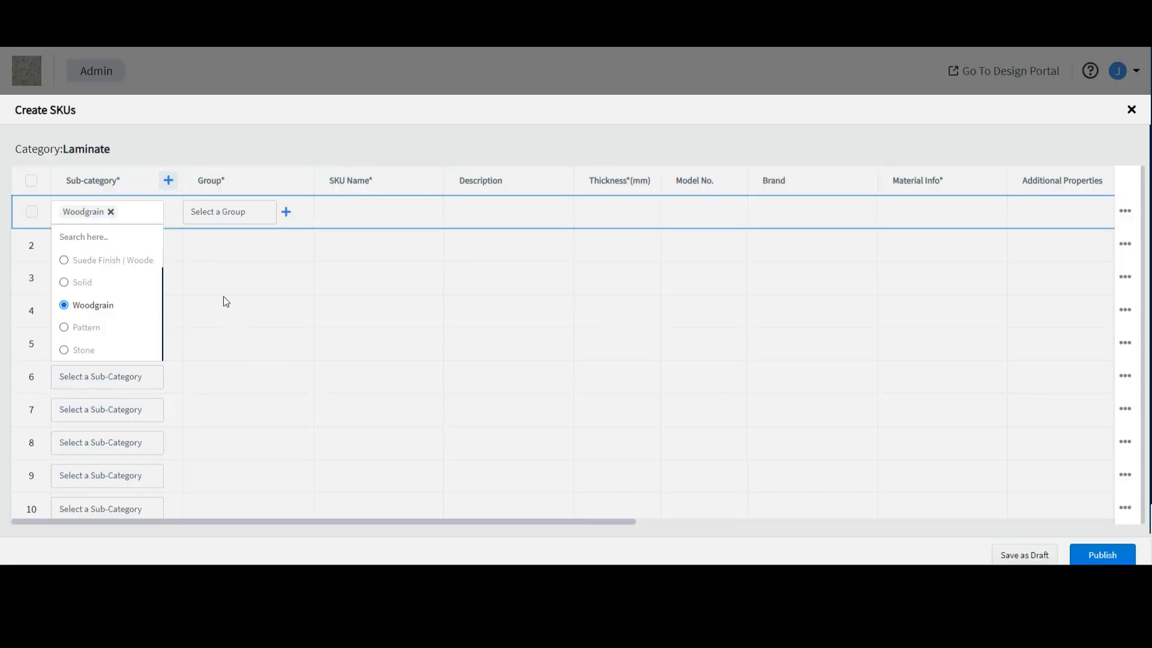
left_click(163, 149)
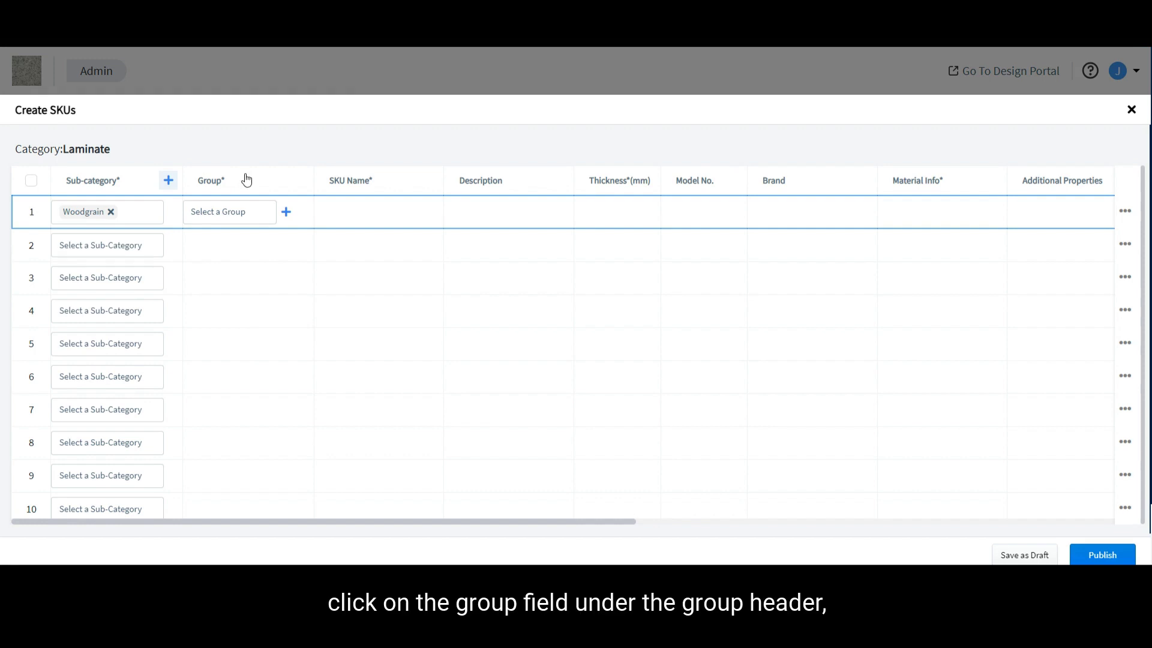
left_click(234, 212)
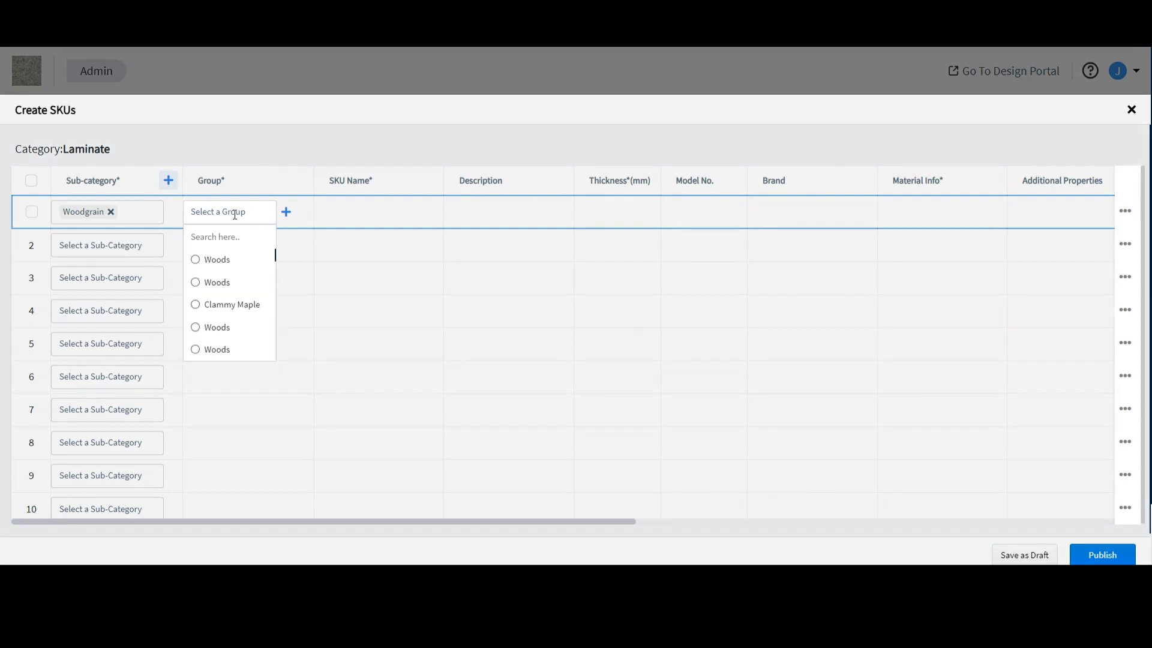
scroll(216, 260, "down", 1)
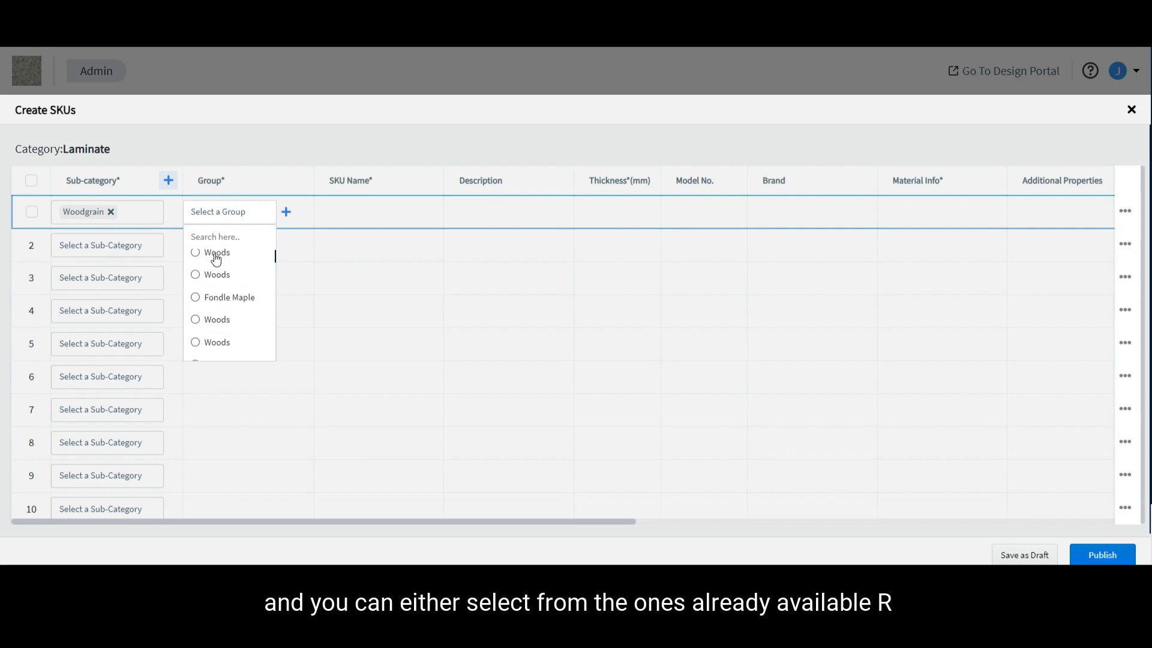
scroll(216, 259, "down", 3)
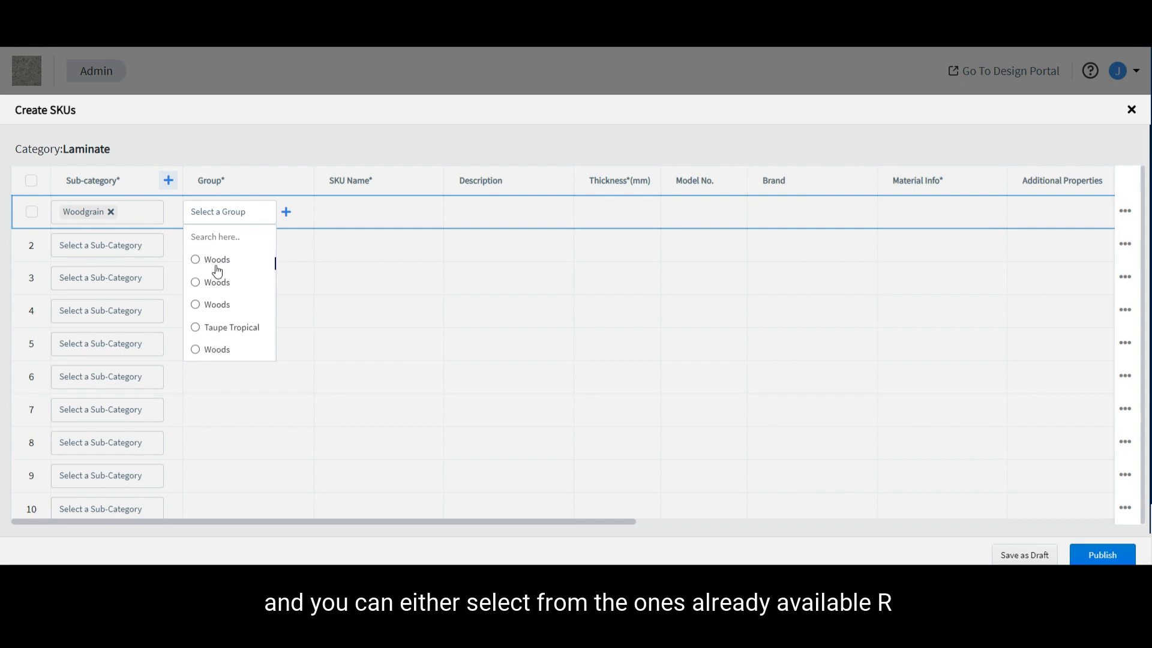
left_click(269, 185)
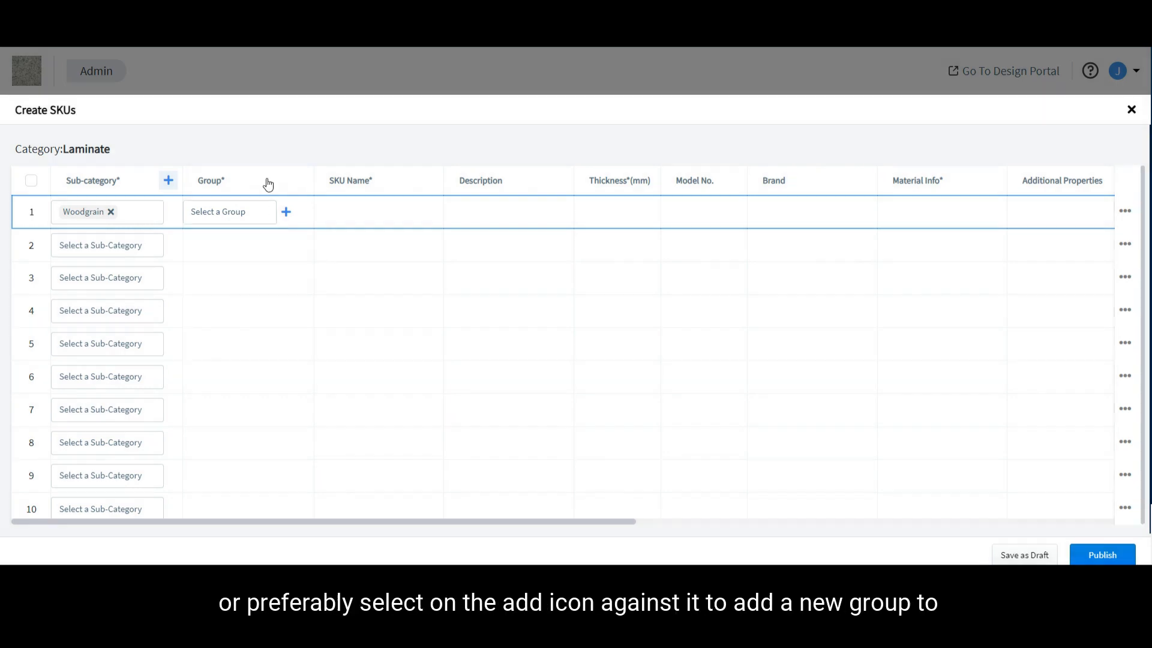
Add a new SKU group named Mica with order 0 for the first row.
left_click(287, 213)
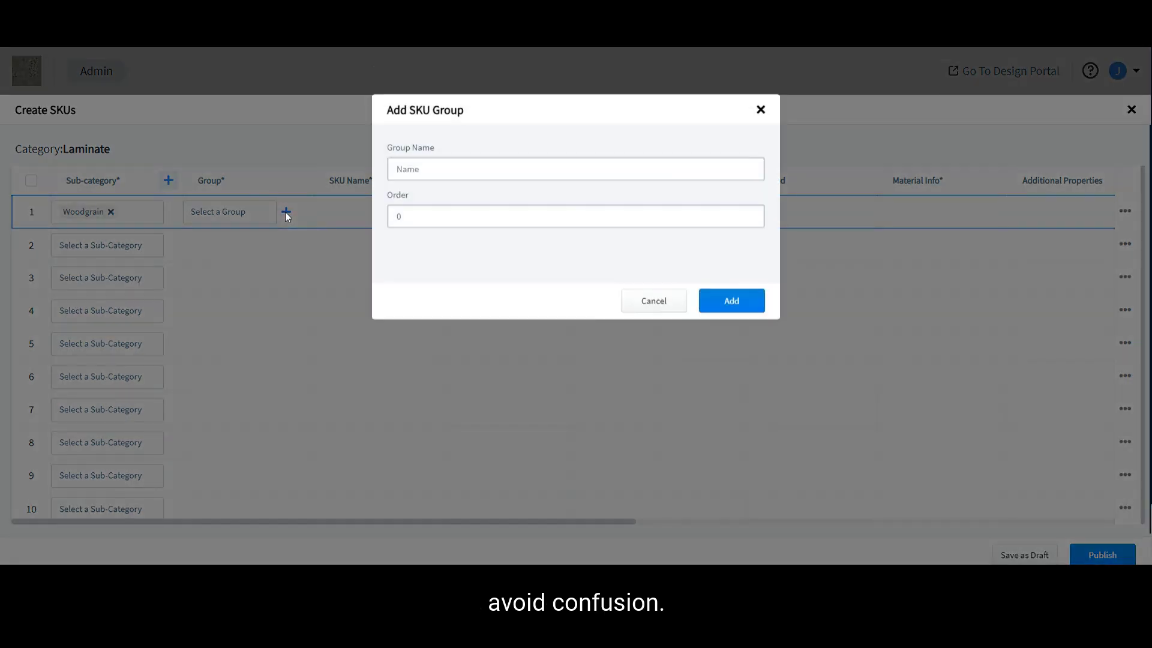
left_click(429, 173)
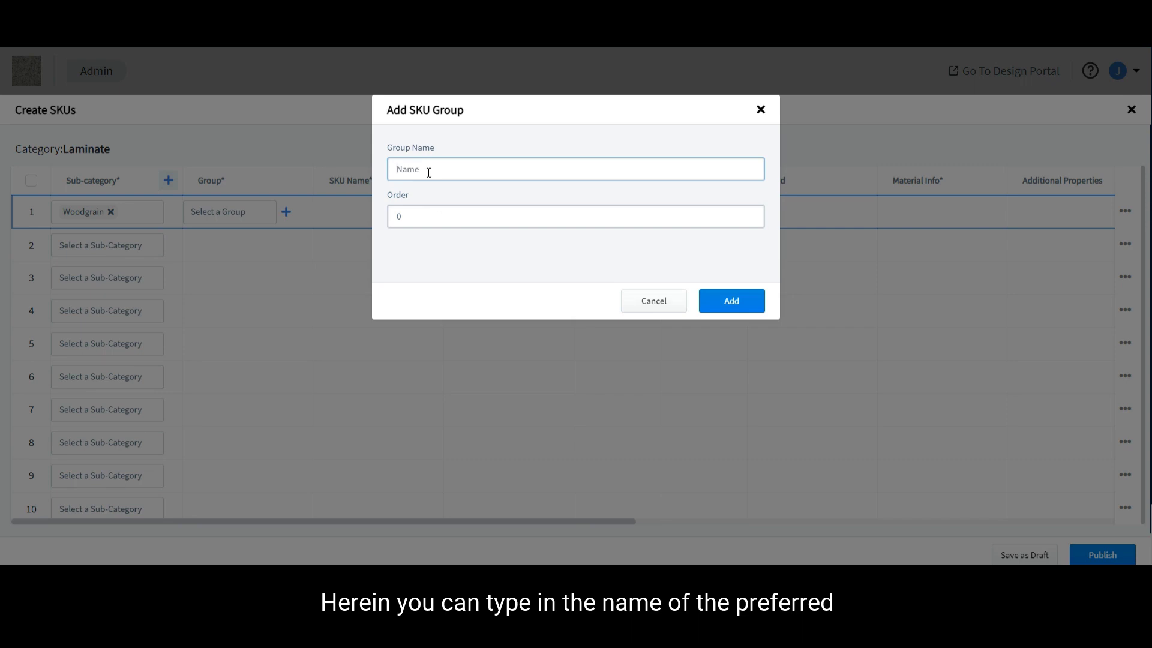
type("Mi")
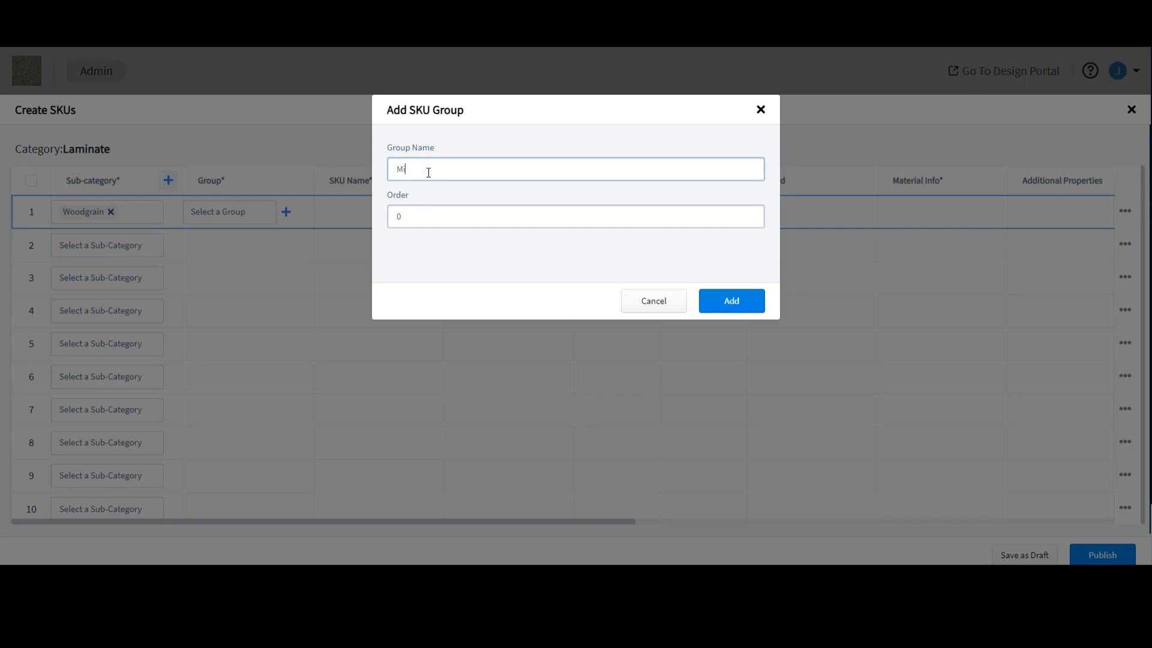
type("ca")
left_click(463, 225)
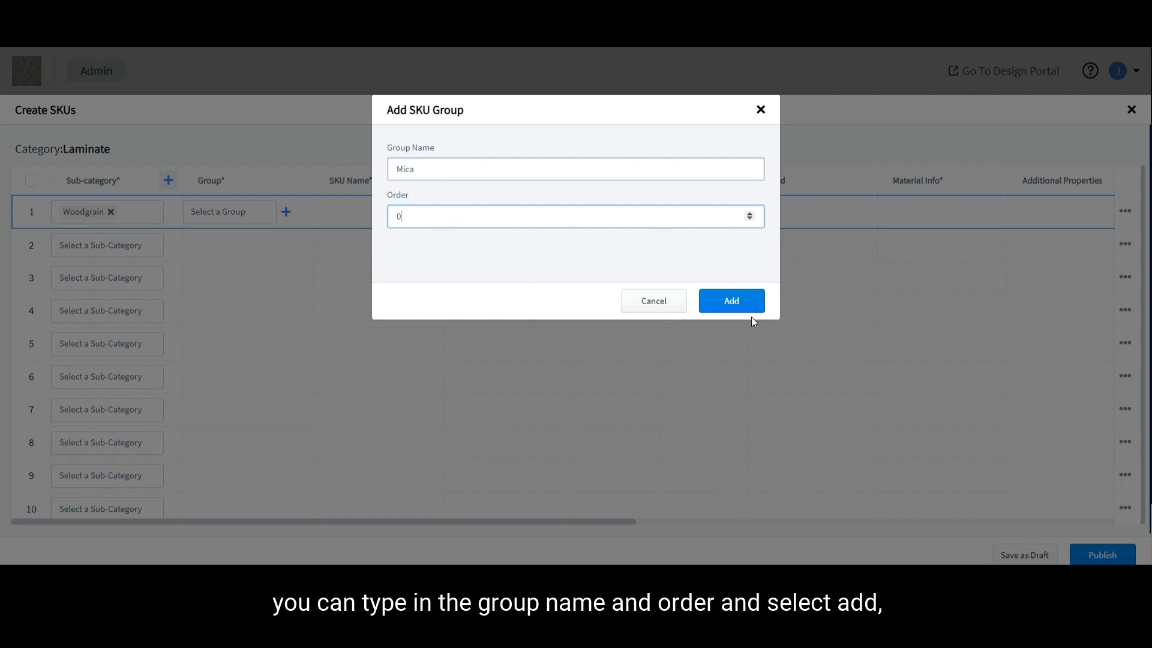
left_click(738, 305)
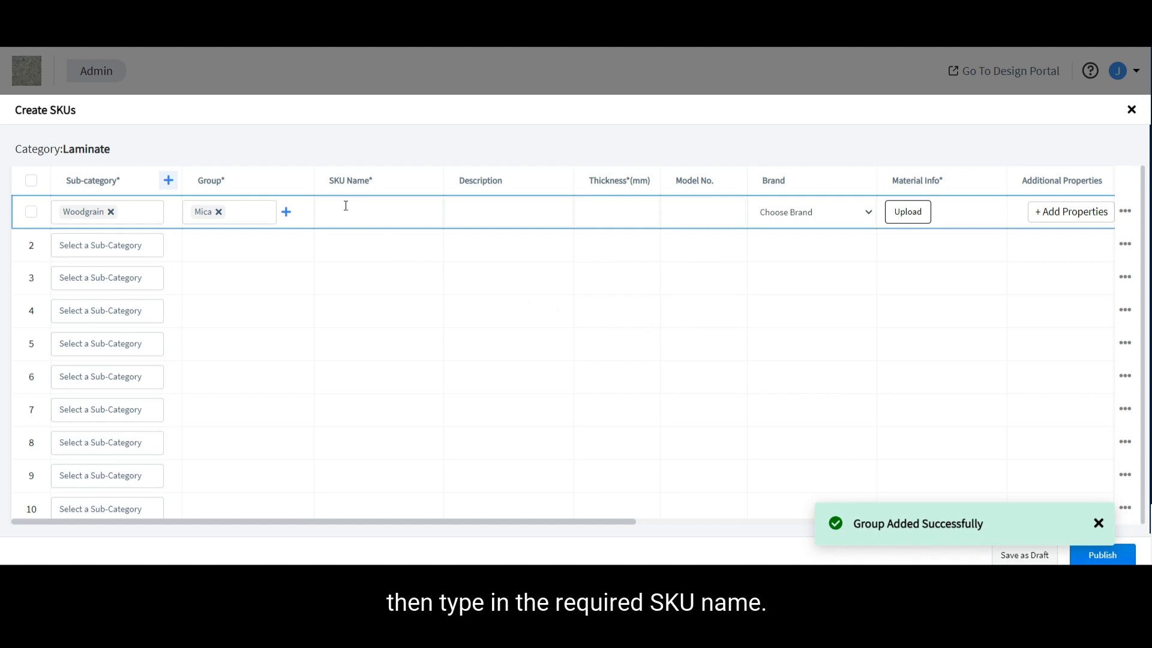
Fill in the first row with SKU name Ceruse Wood, description 3309 and a thickness of 1 mm.
left_click(346, 206)
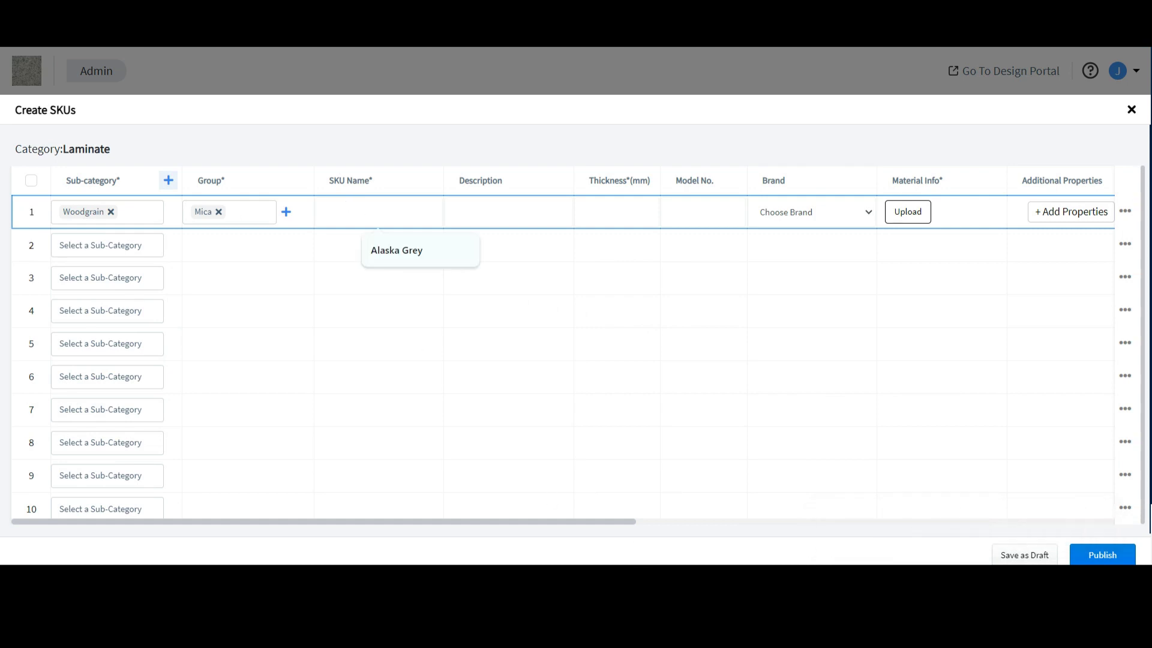
mouse_move(581, 577)
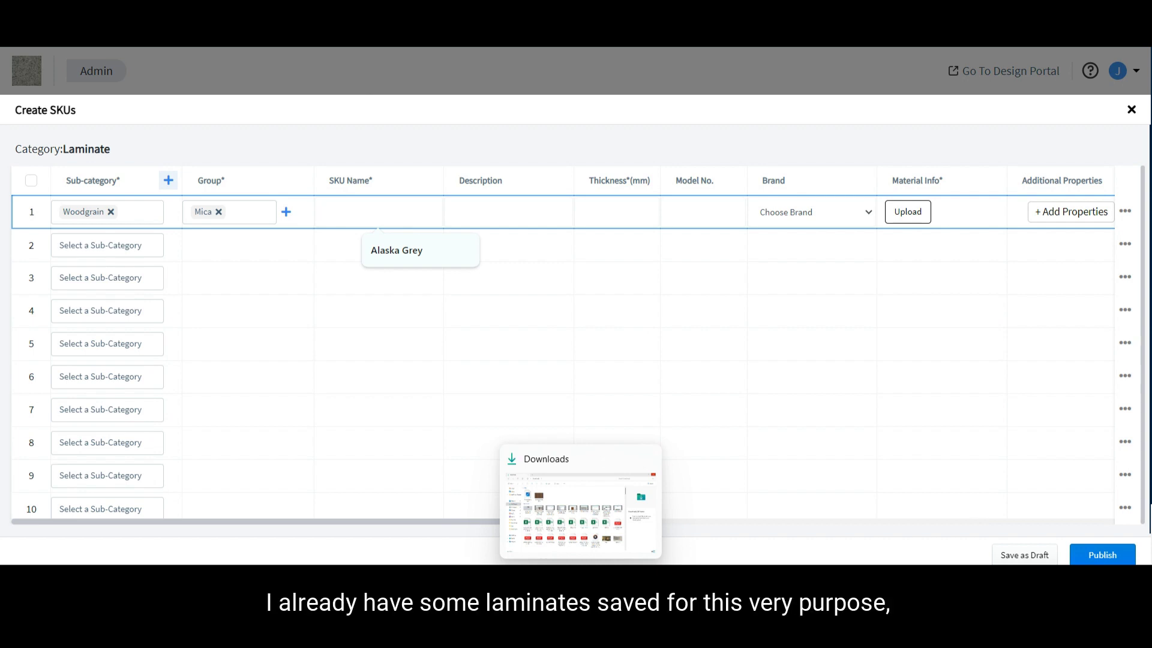
left_click(581, 578)
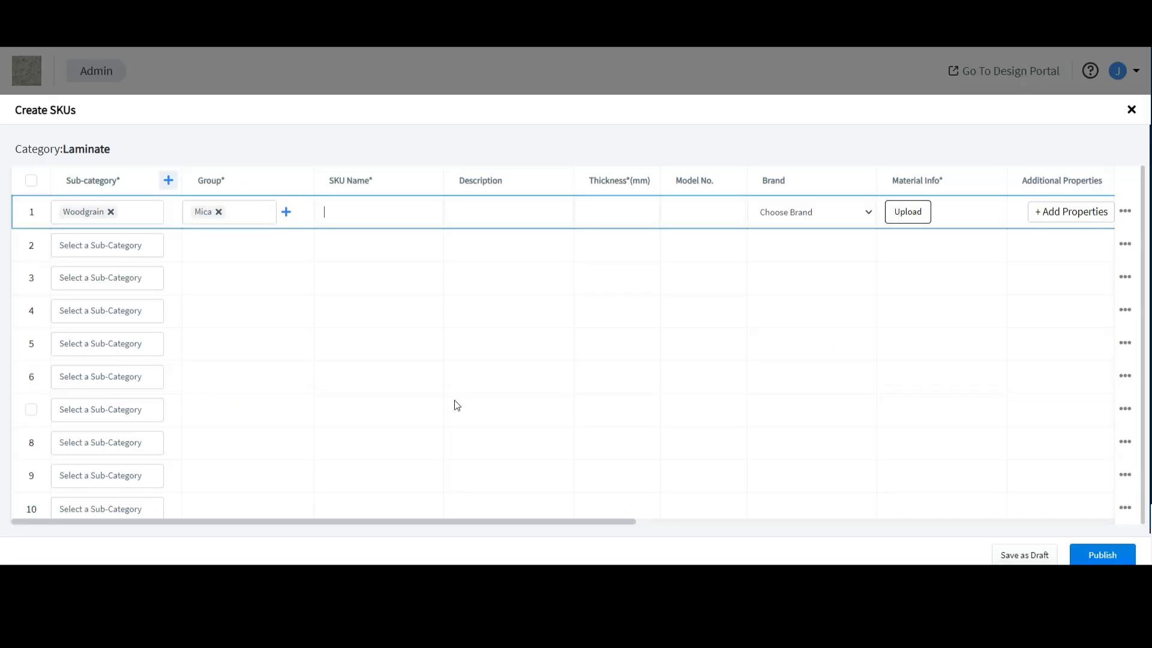
type("use Wood")
left_click(504, 215)
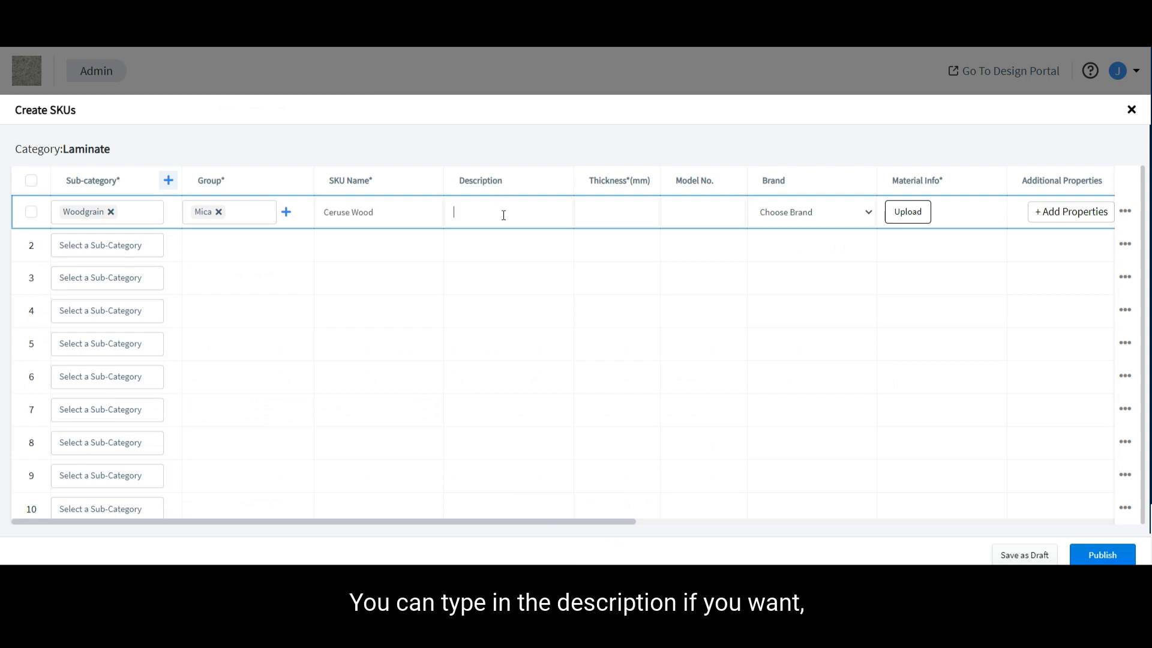
type("3309")
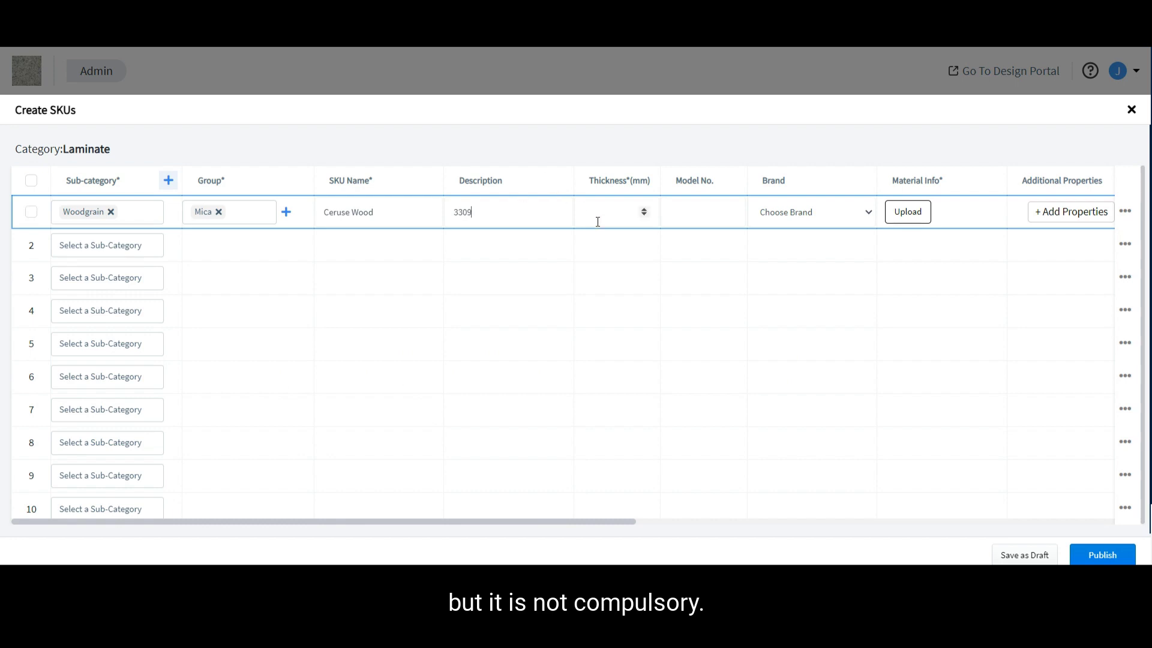
left_click(598, 222)
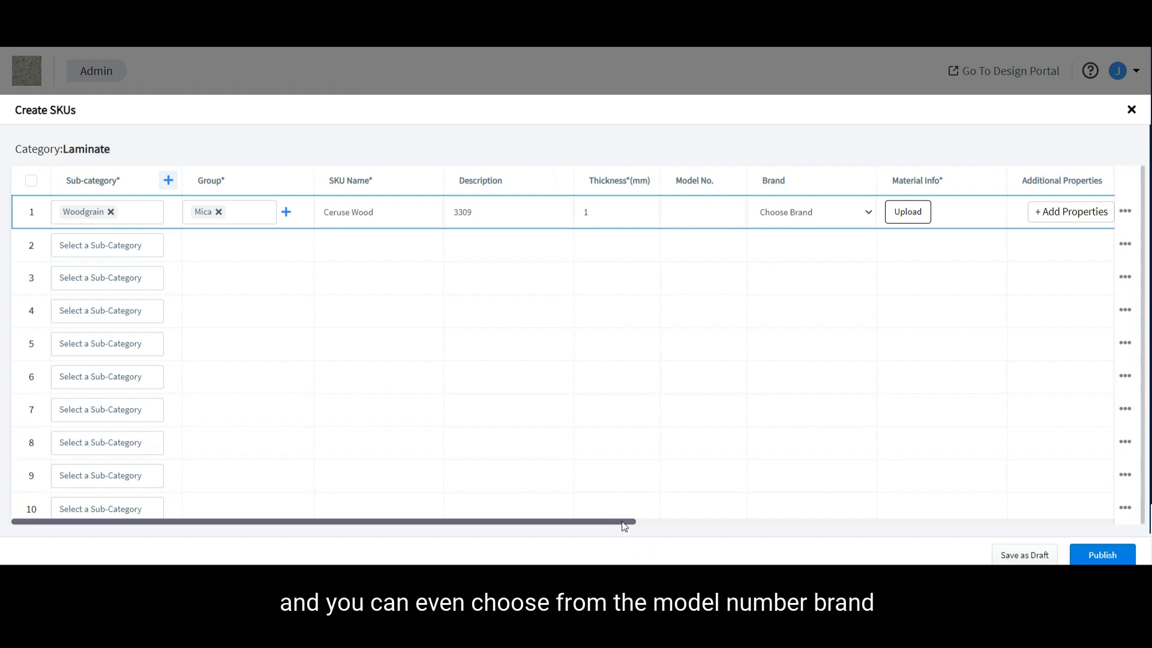
Open the material properties of the Ceruse Wood row for editing.
left_click_drag(622, 524, 890, 507)
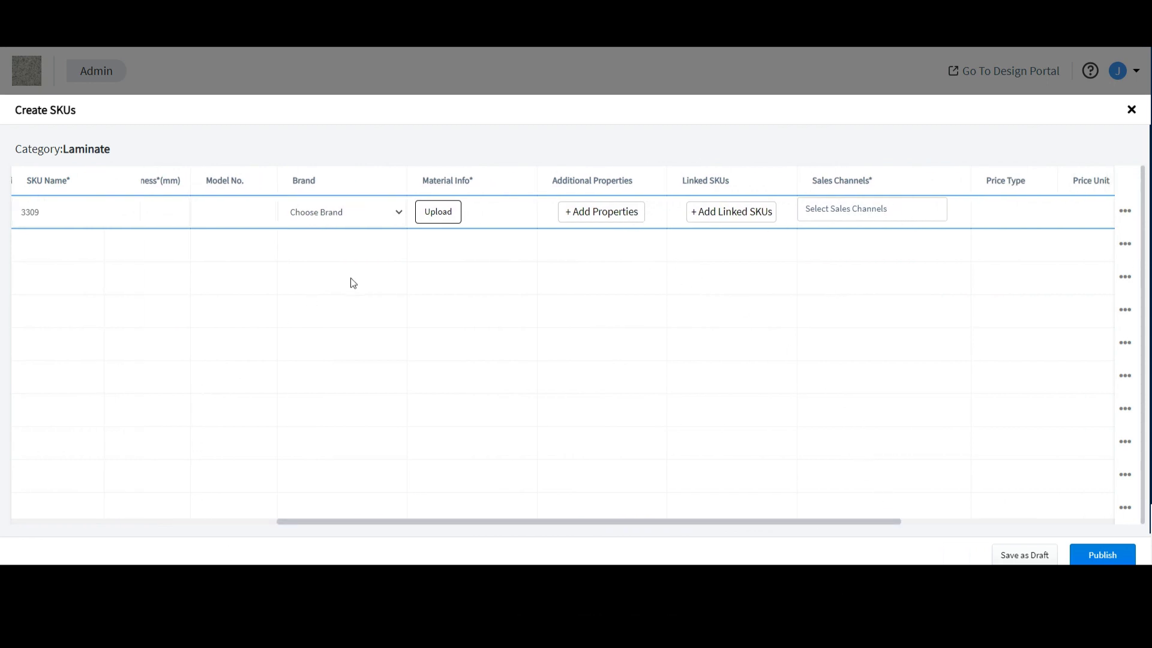
left_click(450, 211)
left_click(449, 213)
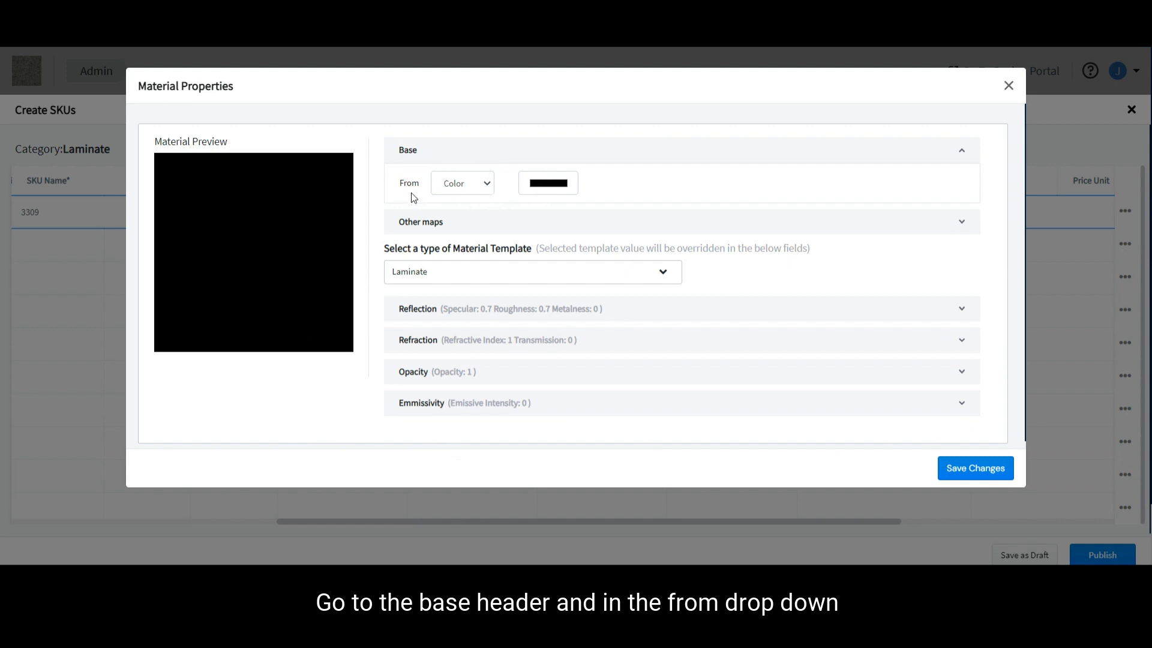
Set the material's base colour to the red #B23434, using the HEX colour format.
left_click(553, 184)
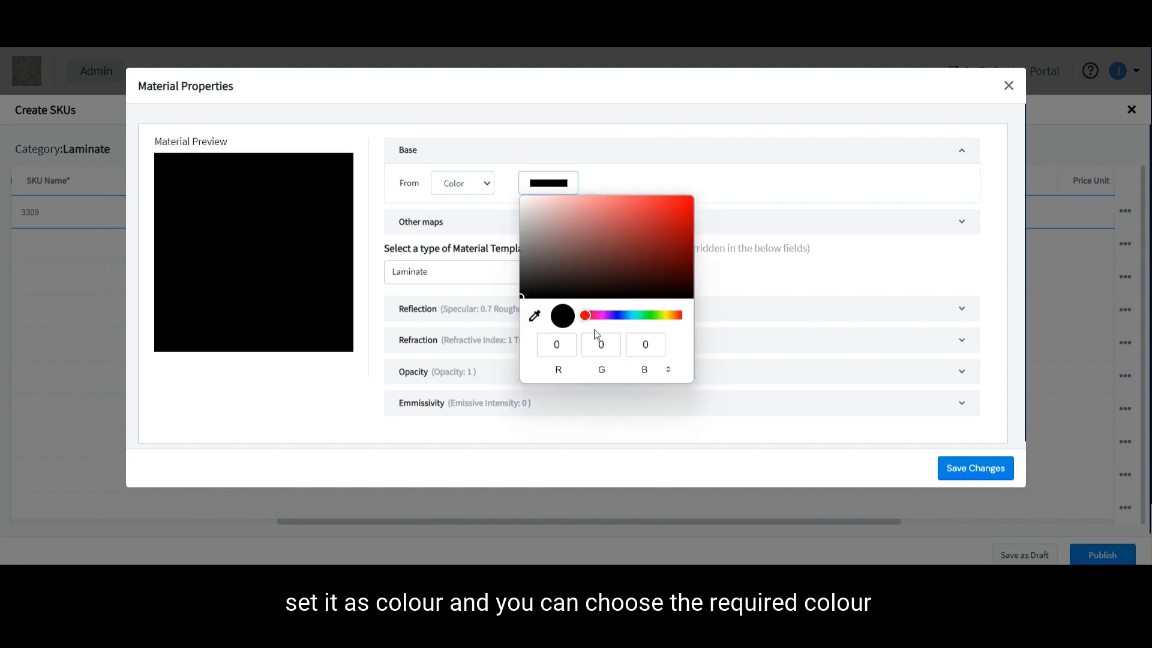
left_click(667, 370)
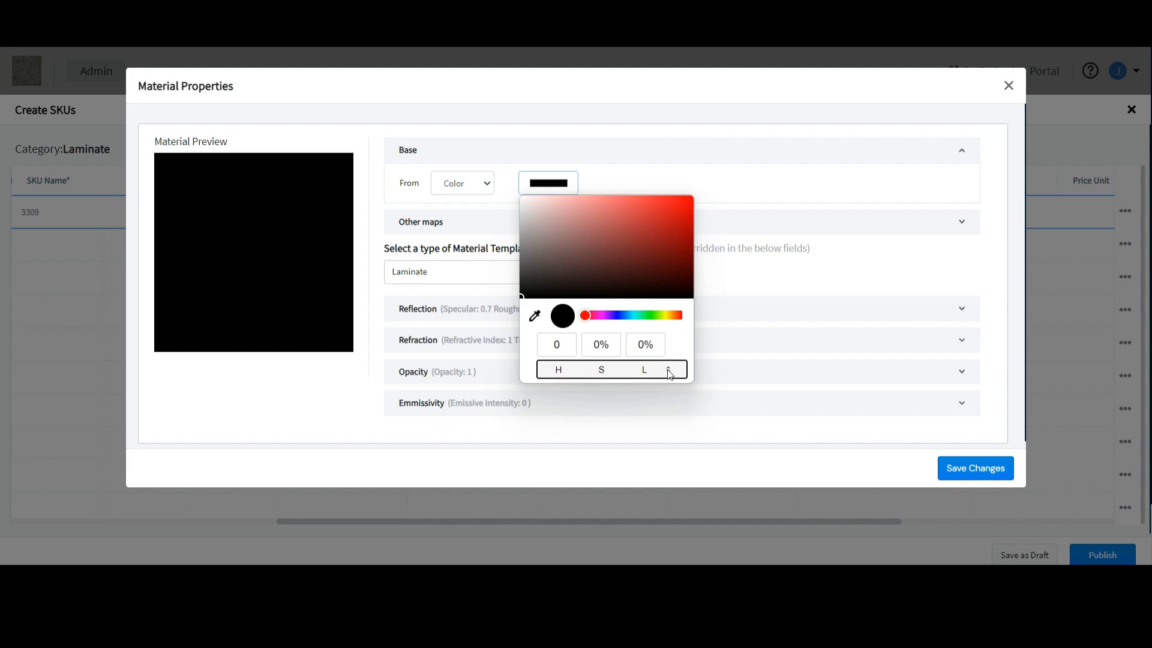
left_click(669, 370)
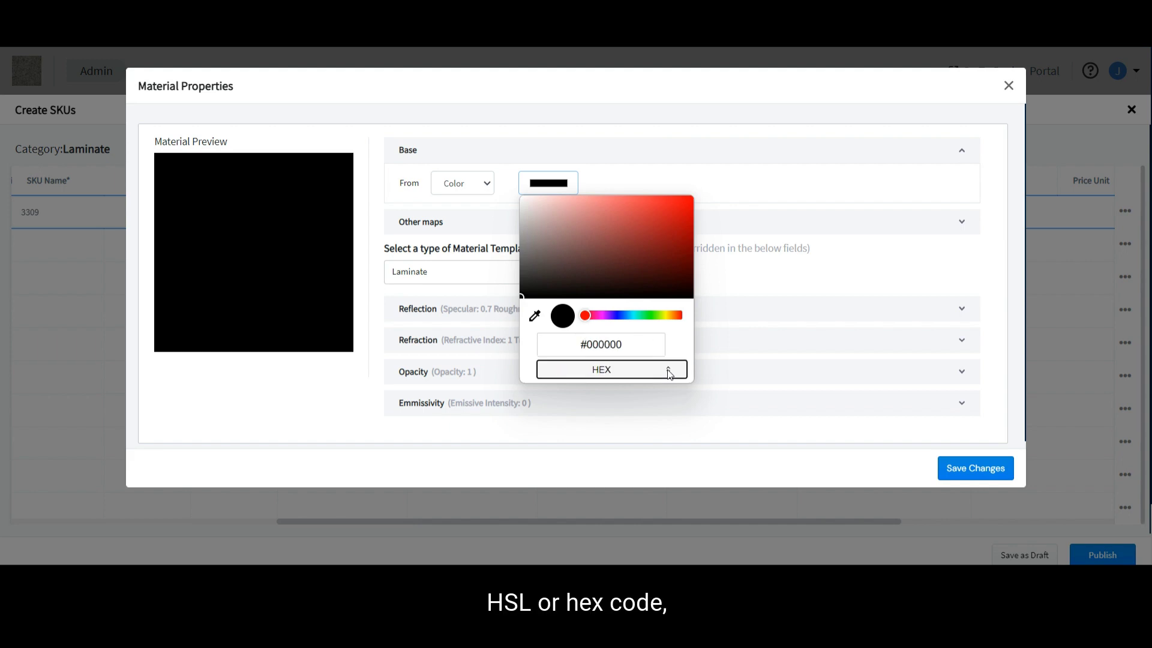
left_click(587, 212)
left_click(614, 231)
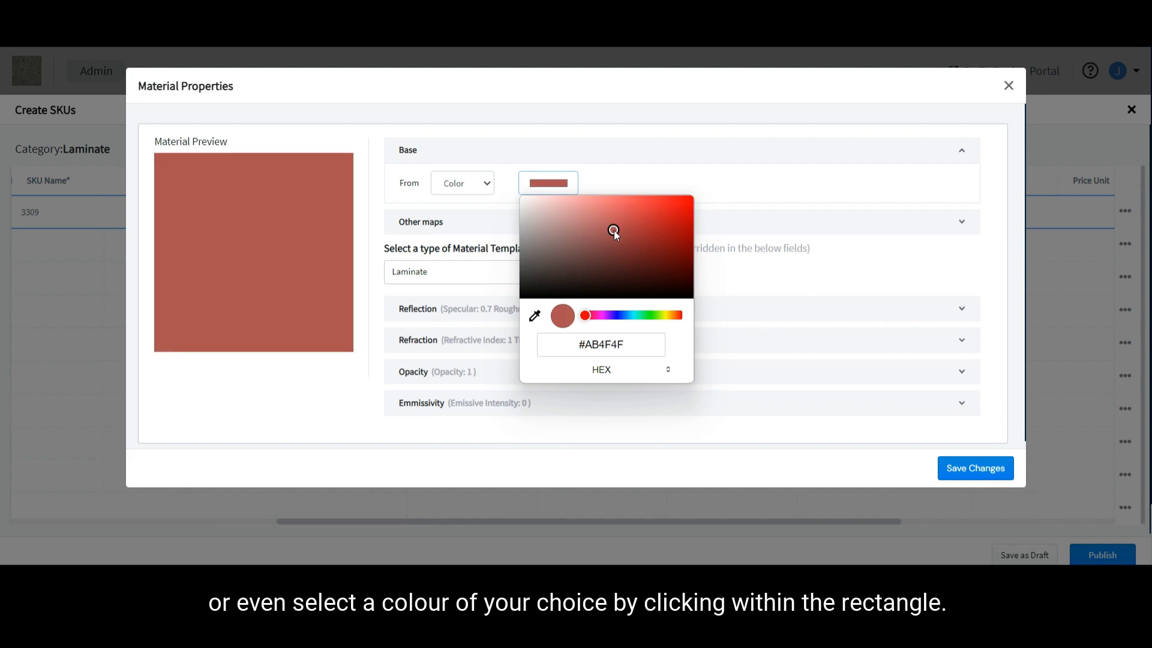
left_click(642, 227)
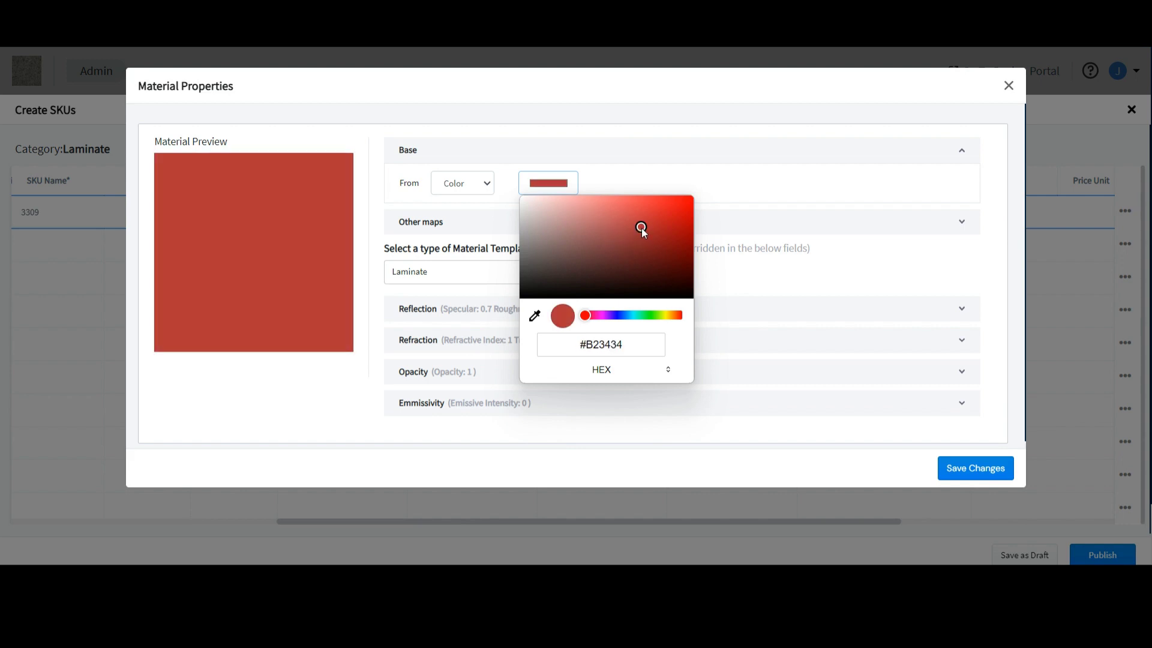
left_click(632, 179)
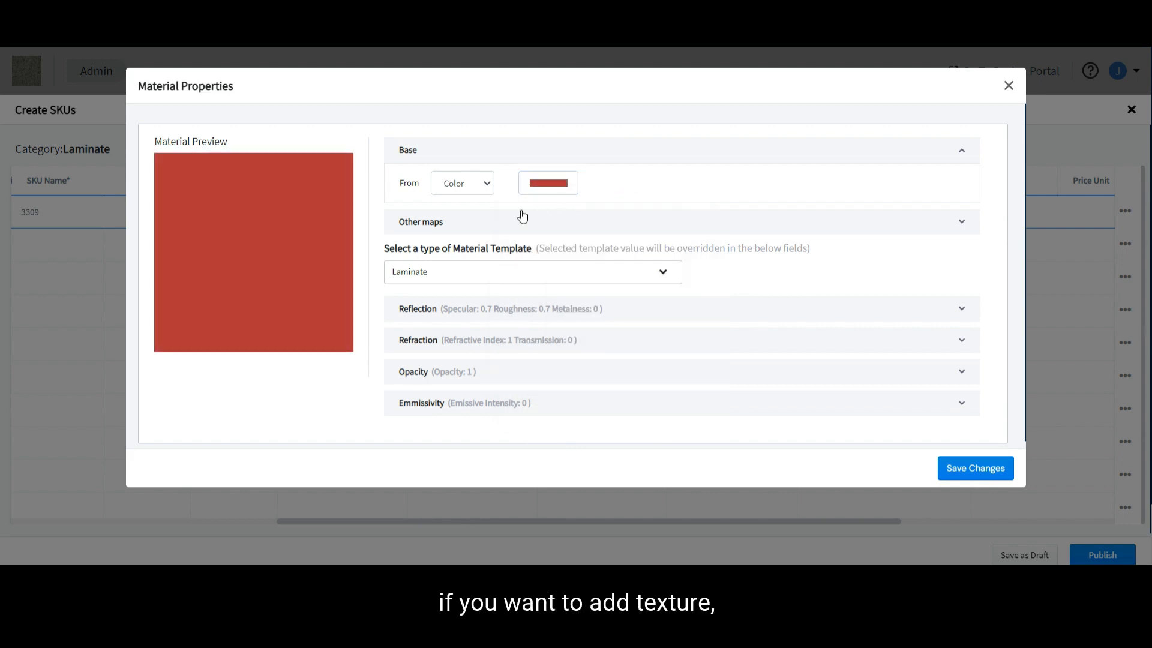
Switch the material's base to Texture and upload the Ceruse Wood 3309 image from the Downloads folder.
left_click(489, 184)
left_click(479, 214)
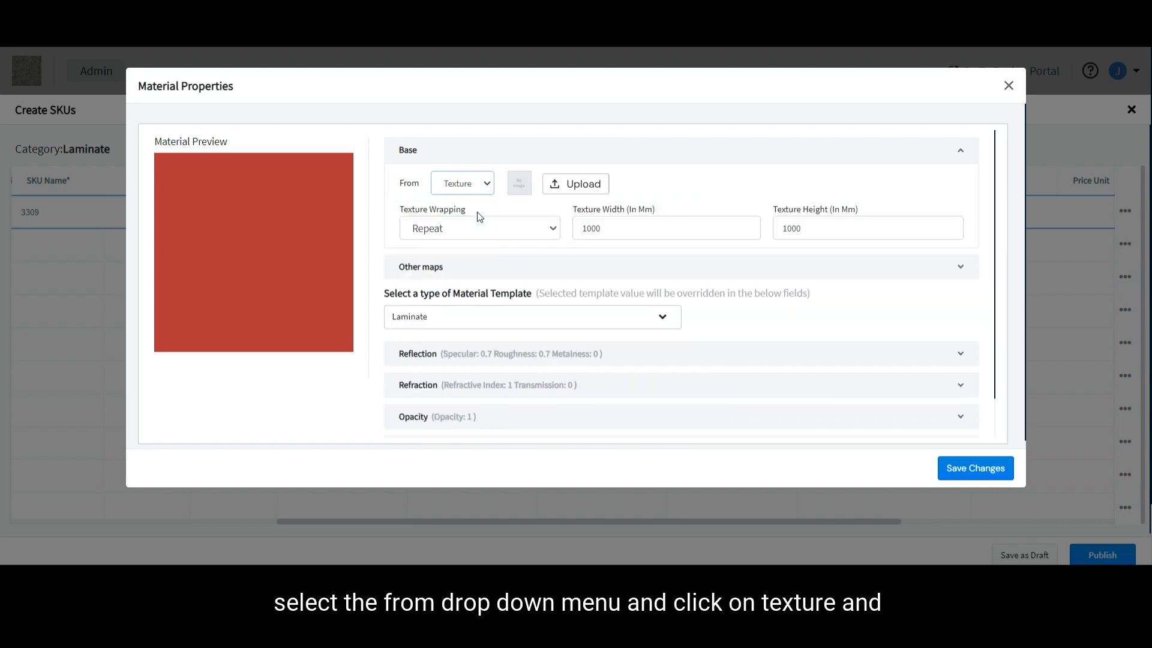
left_click(571, 185)
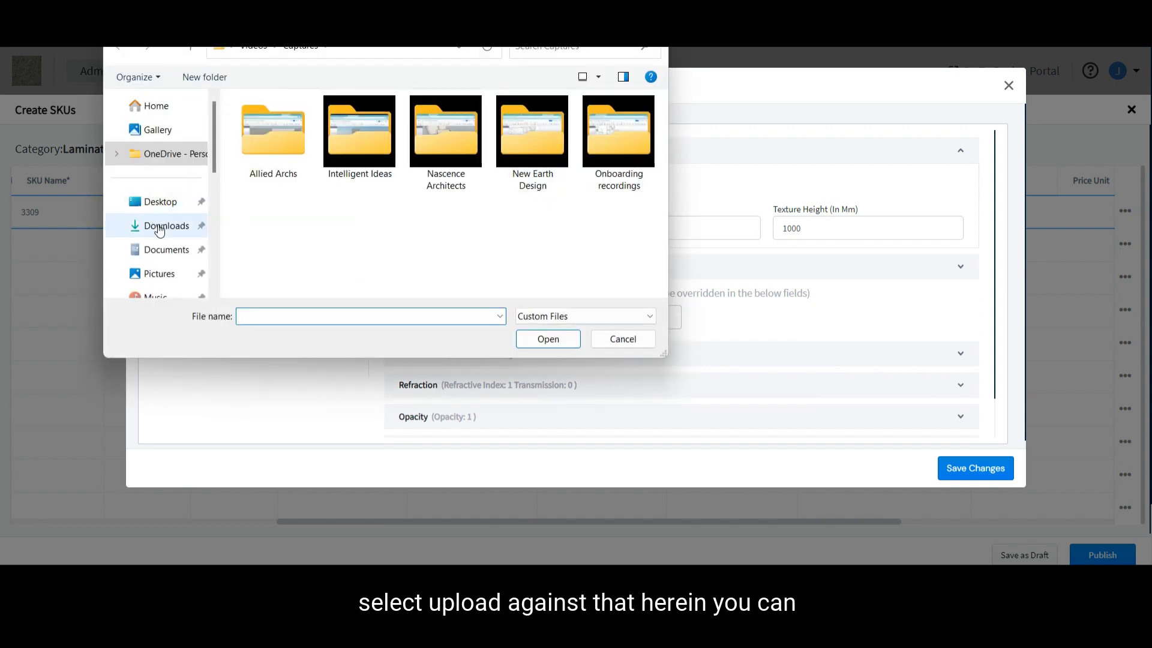
left_click(159, 228)
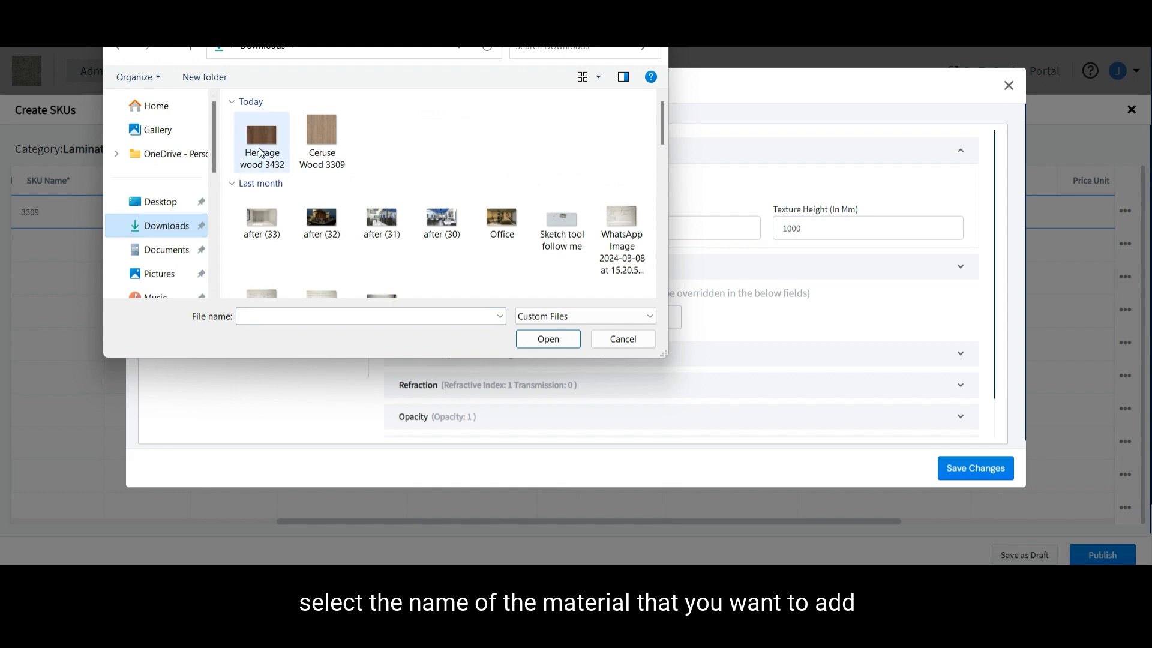
left_click(307, 149)
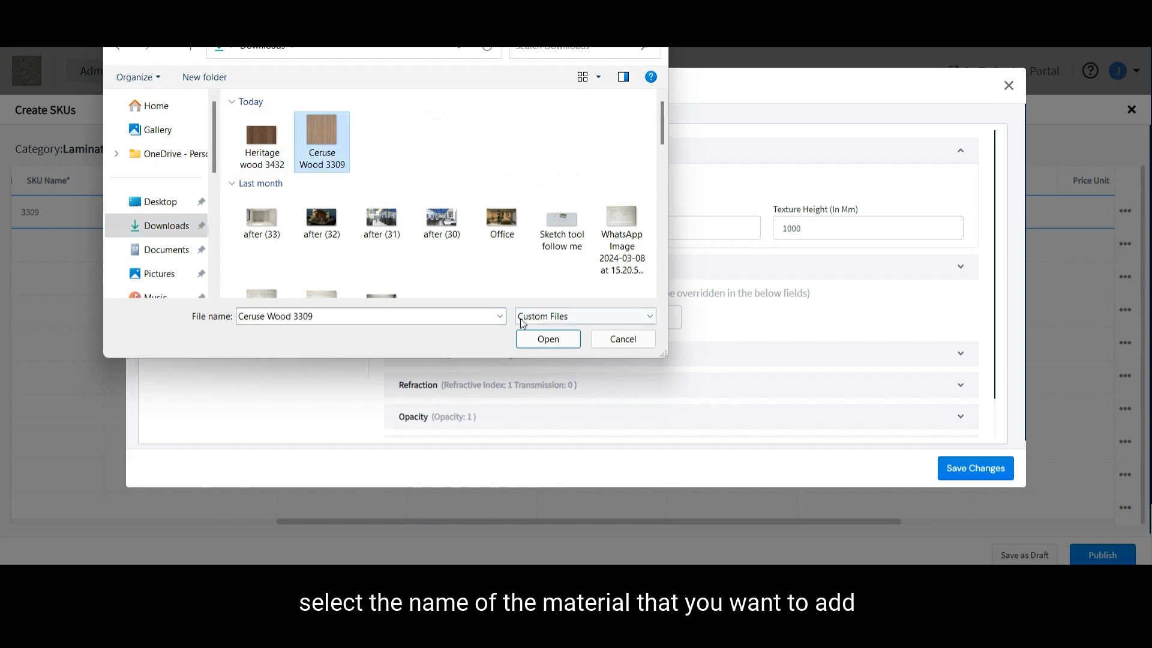
left_click(547, 339)
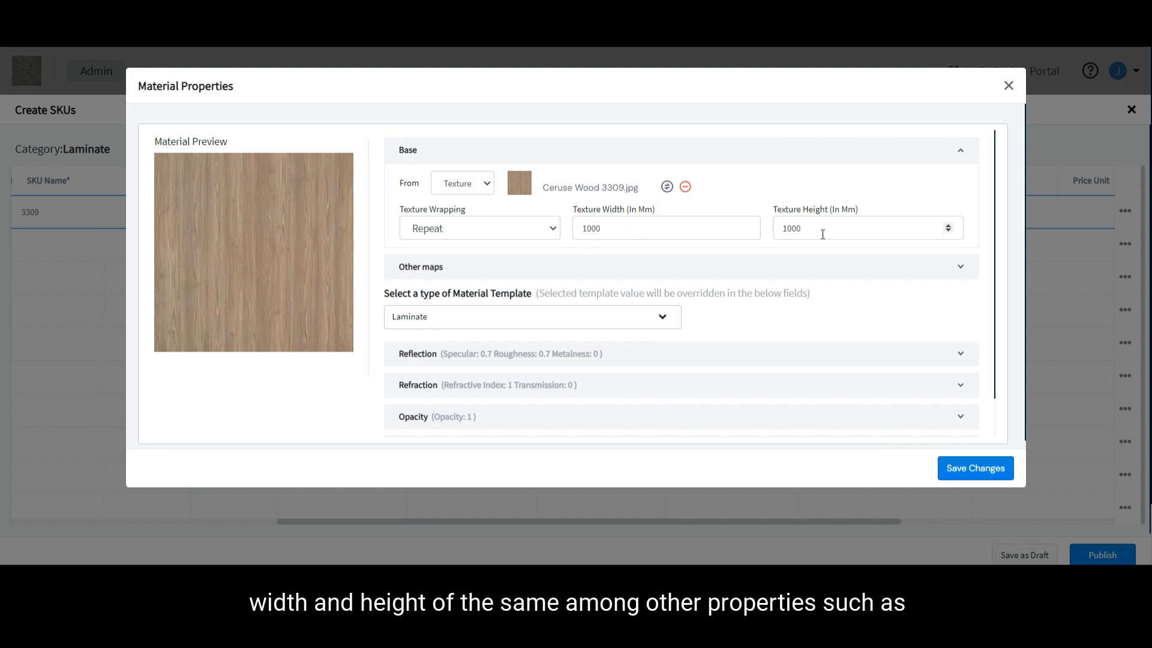
Check the material template choices and the other maps options, and save the material properties.
scroll(639, 281, "down", 2)
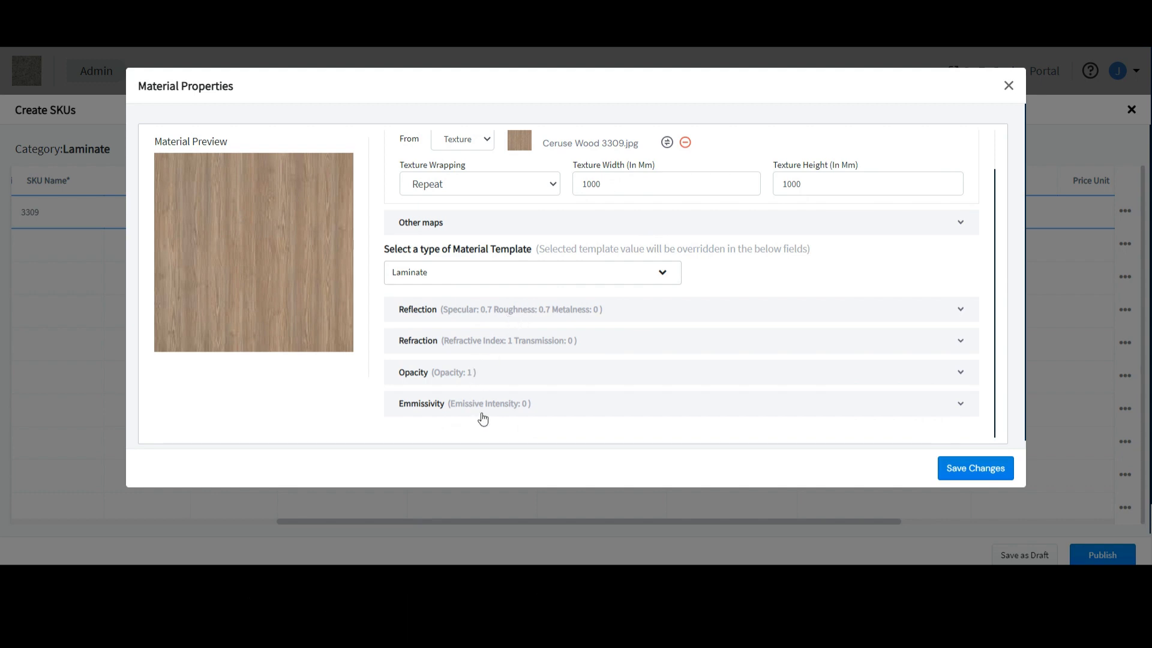
left_click(599, 273)
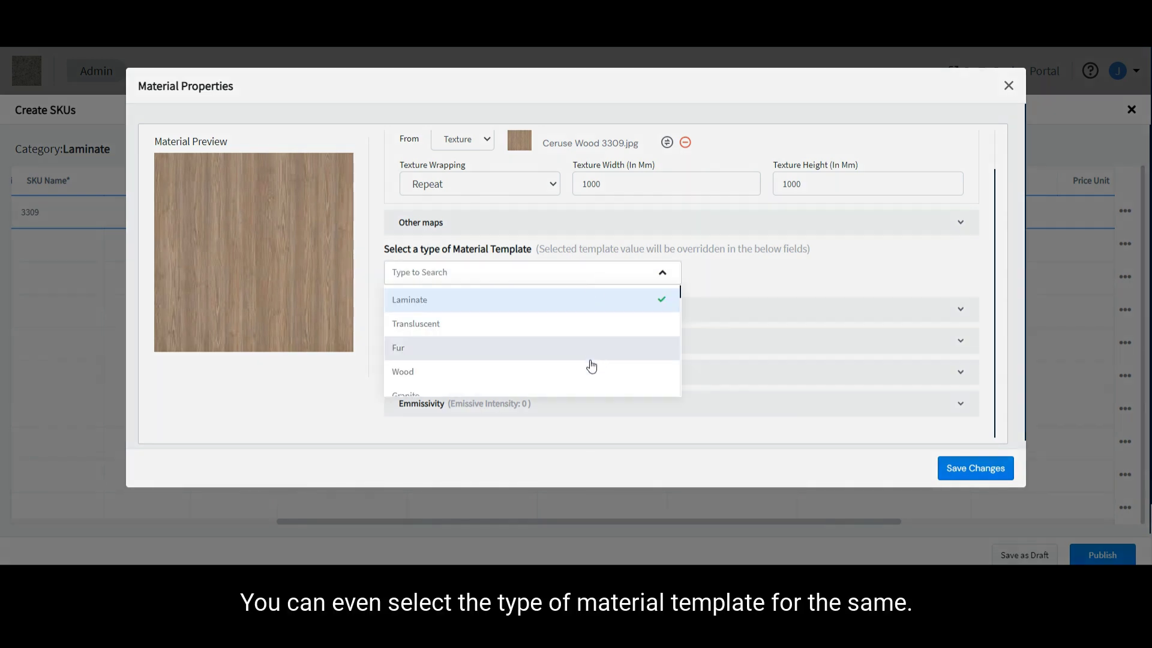
left_click(612, 225)
left_click(613, 228)
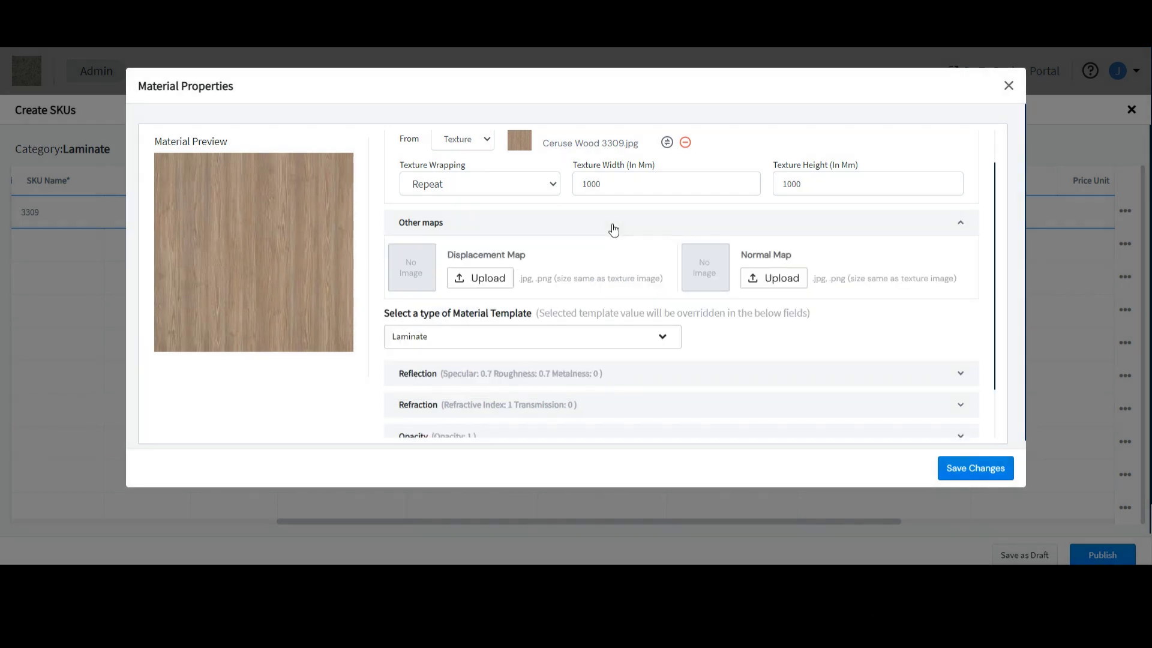
left_click(614, 229)
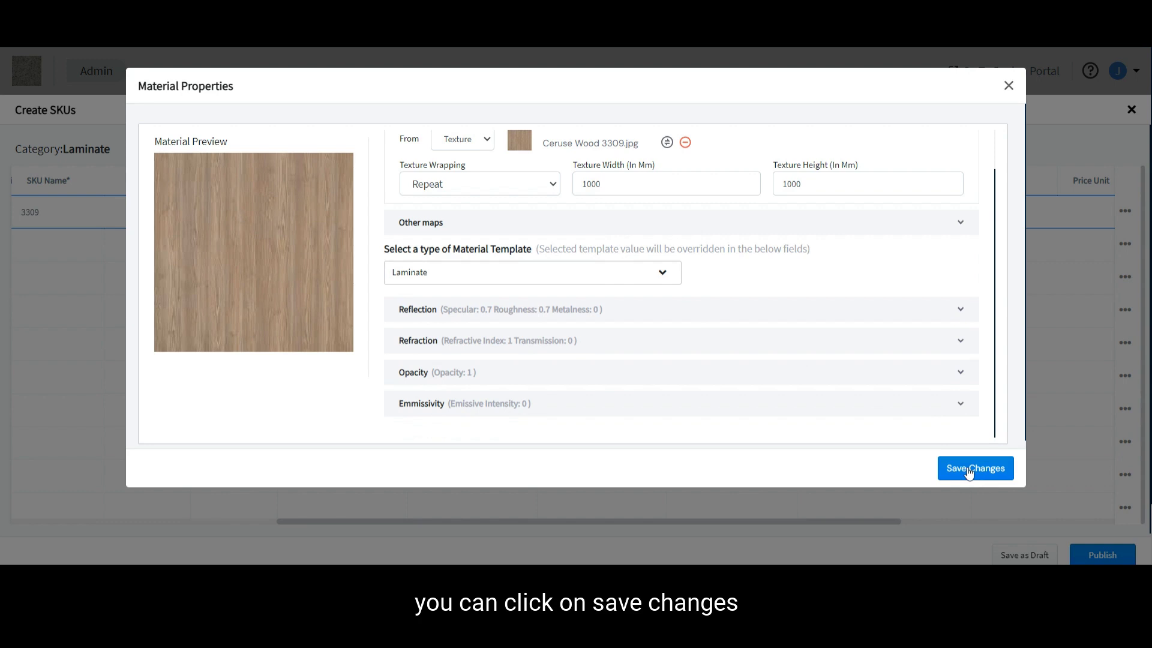
left_click(969, 468)
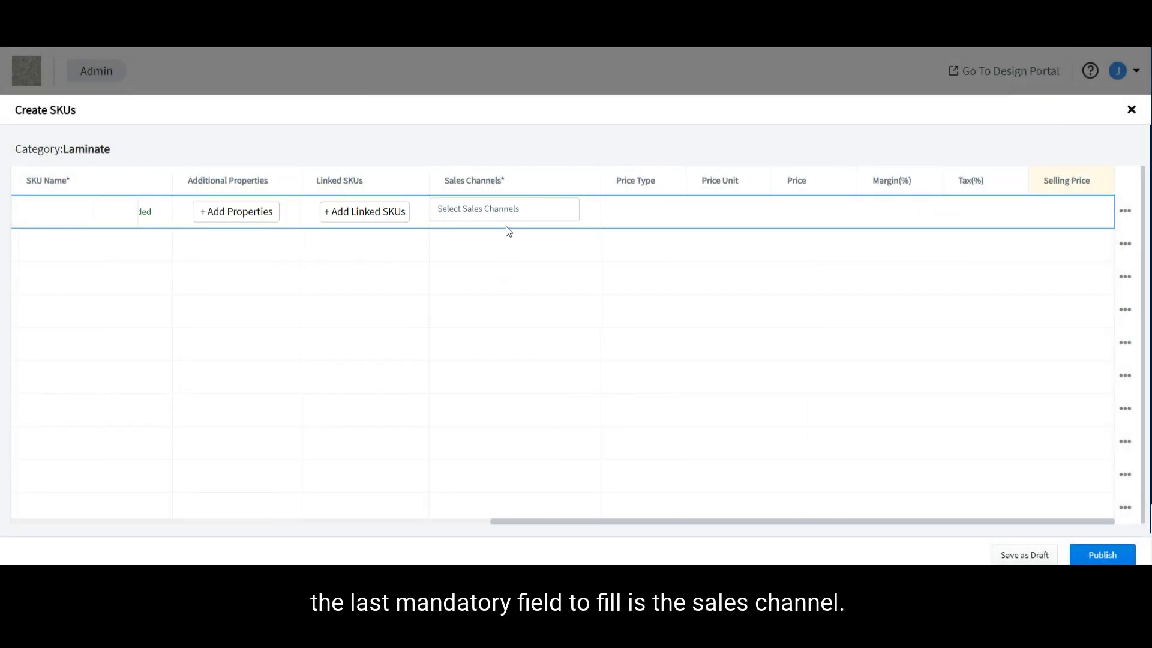
Assign the Ceruse Wood SKU to the Default Sales Channel.
left_click(479, 210)
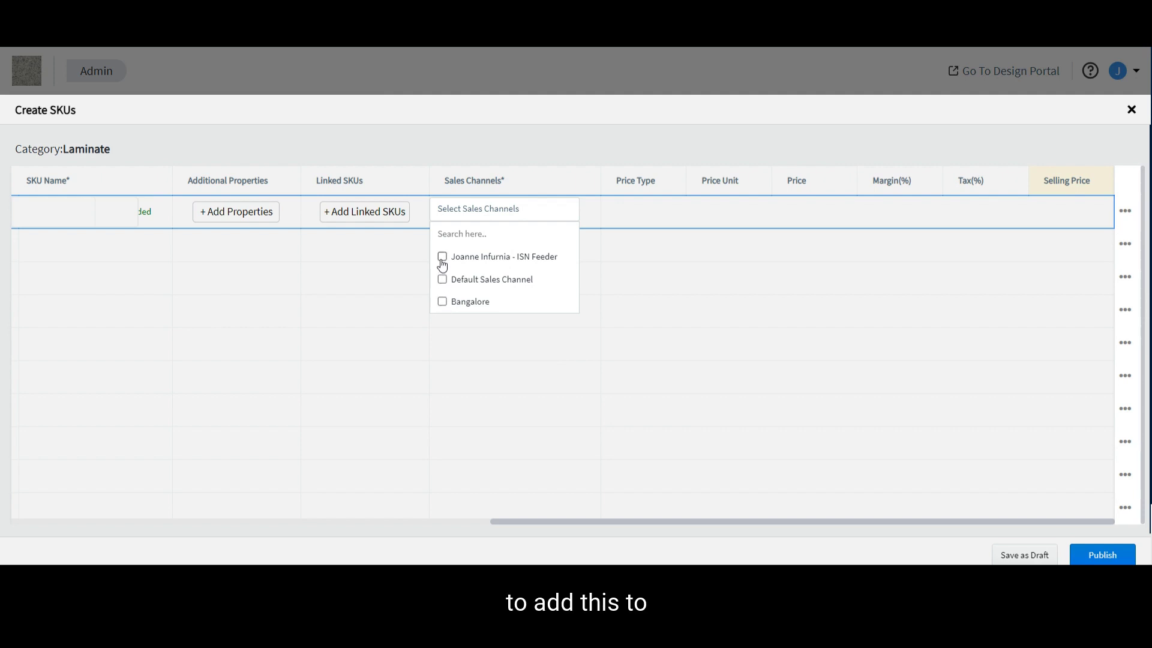
left_click(443, 280)
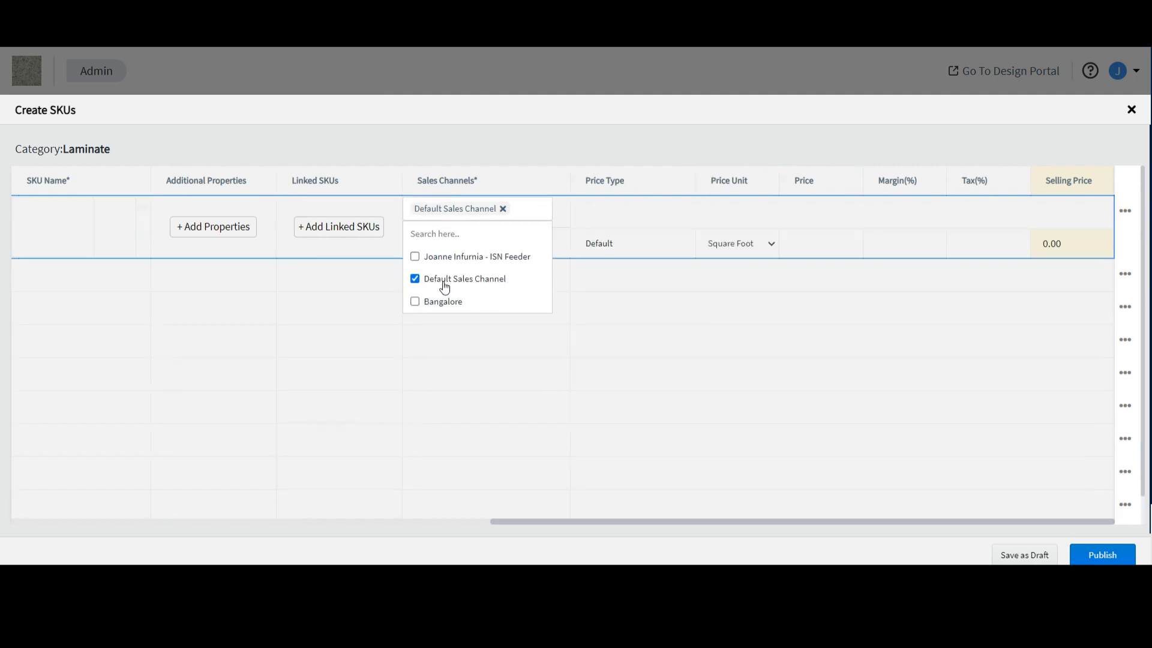
left_click(703, 152)
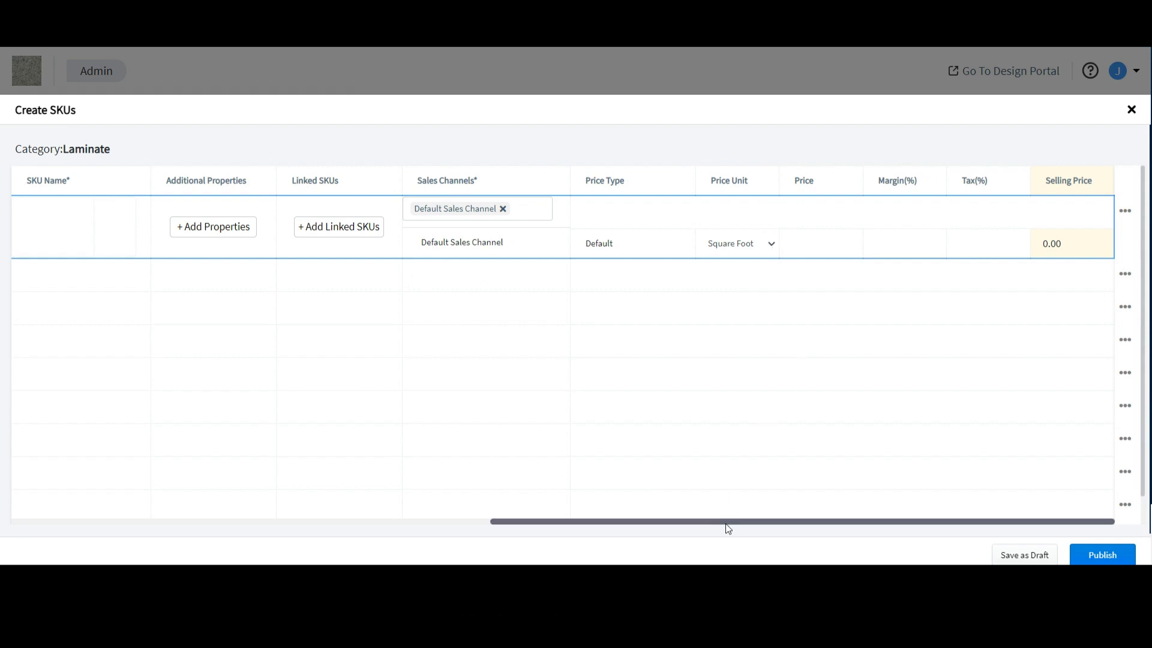
Open the sub-category selection of the second SKU row.
left_click_drag(728, 528, 228, 514)
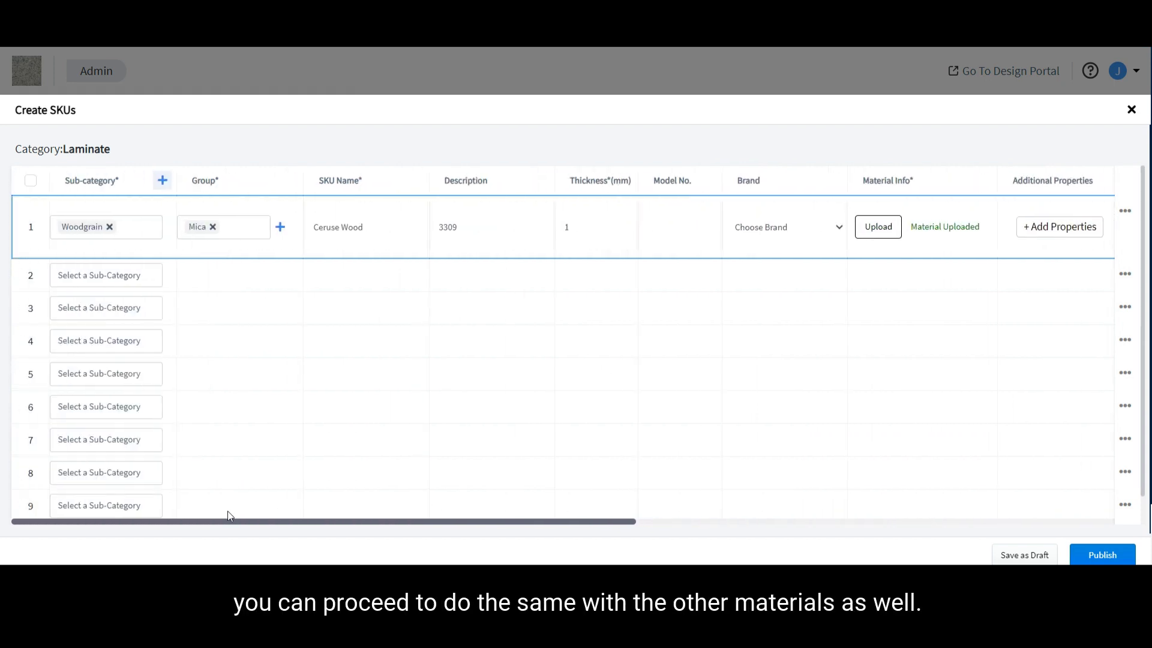
left_click(131, 275)
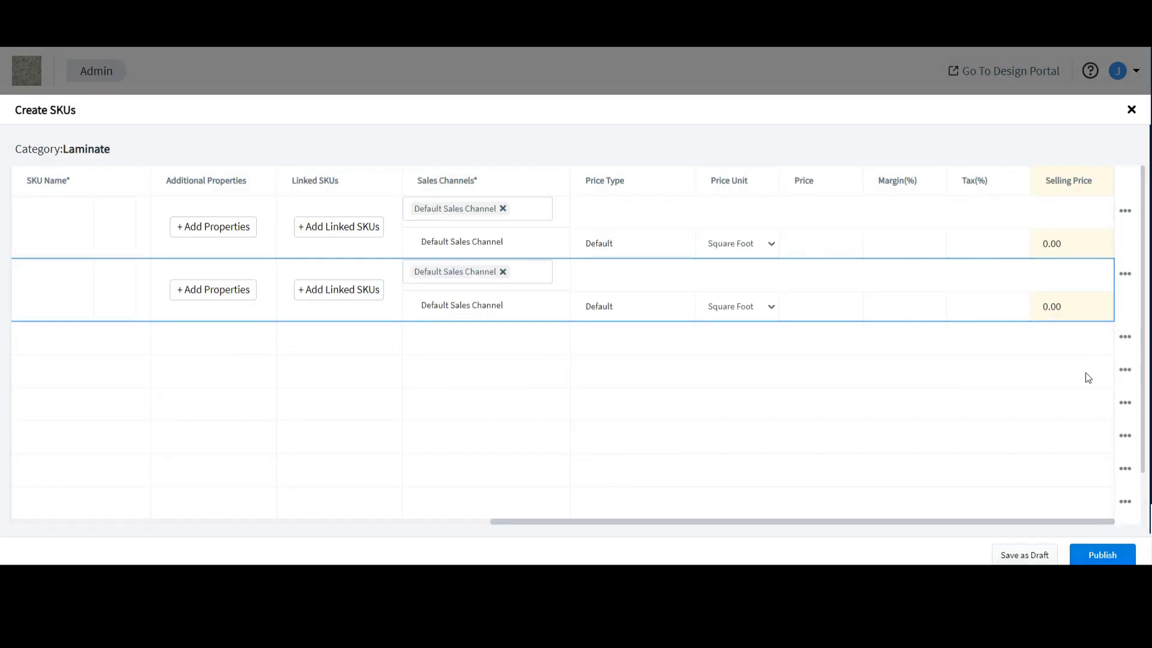
Reset the second SKU row using its row options.
left_click(1126, 275)
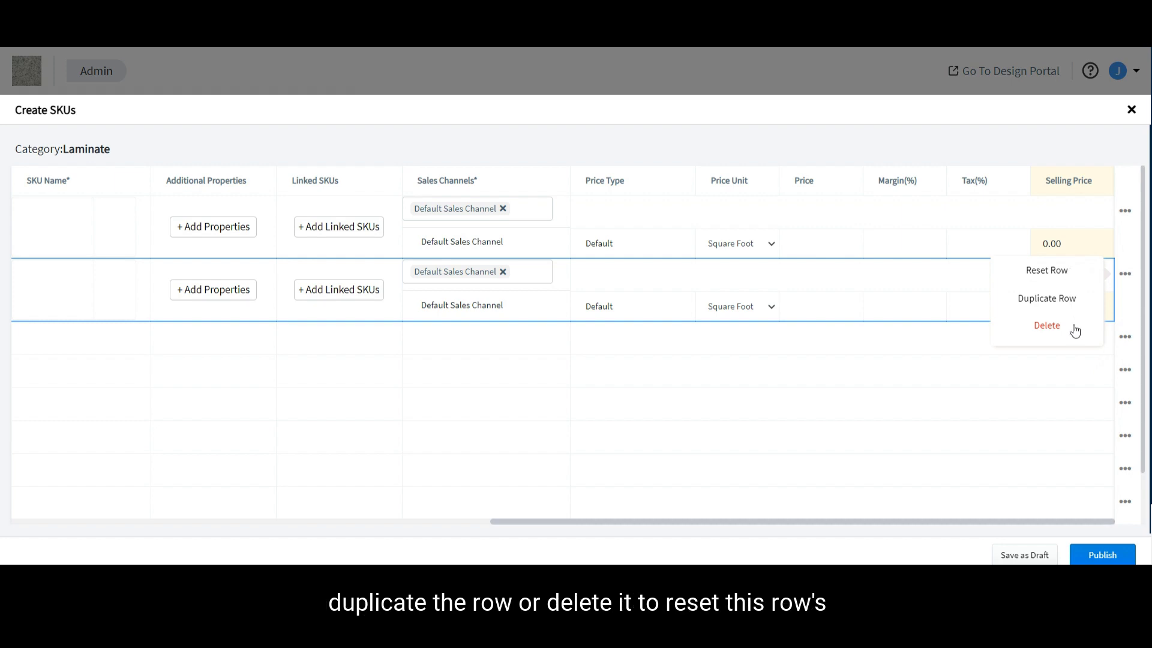
left_click(1061, 275)
left_click_drag(775, 530, 261, 547)
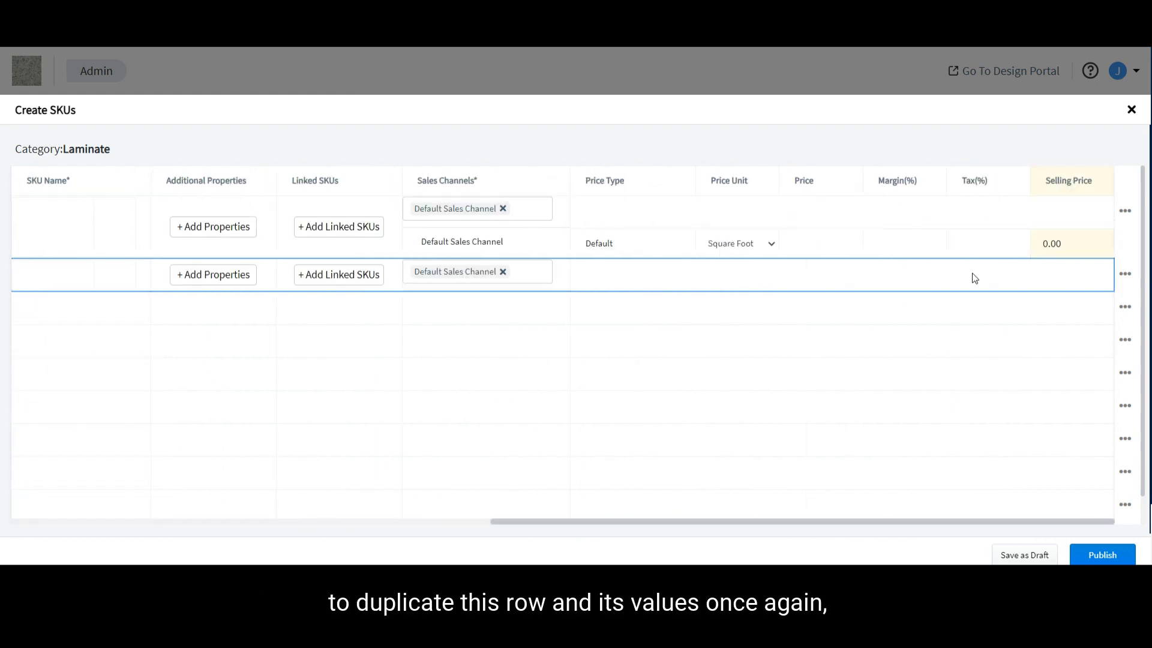
Duplicate the second SKU row, naming the clone Copy of Heritage.
left_click(1125, 279)
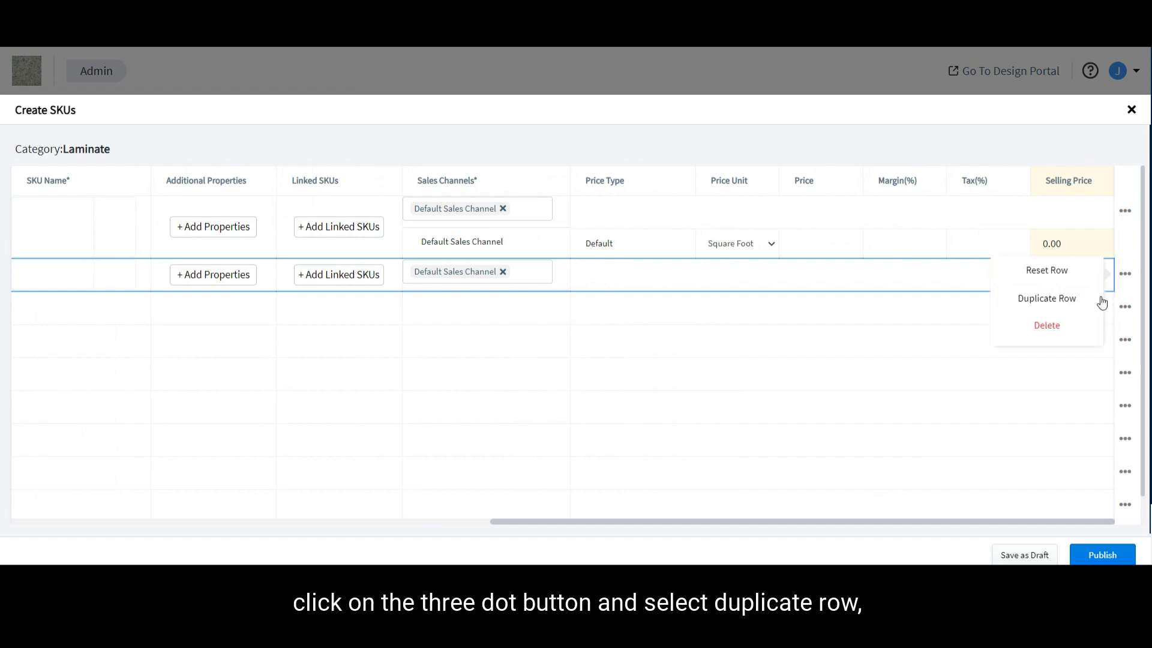
left_click(1070, 300)
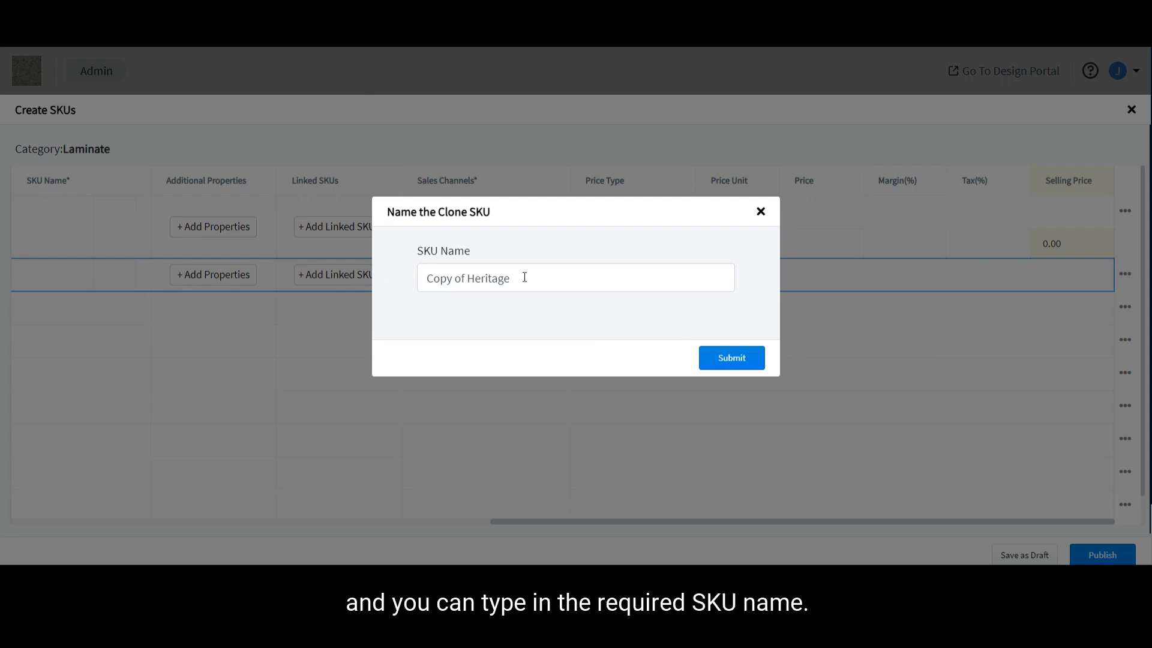
left_click(736, 360)
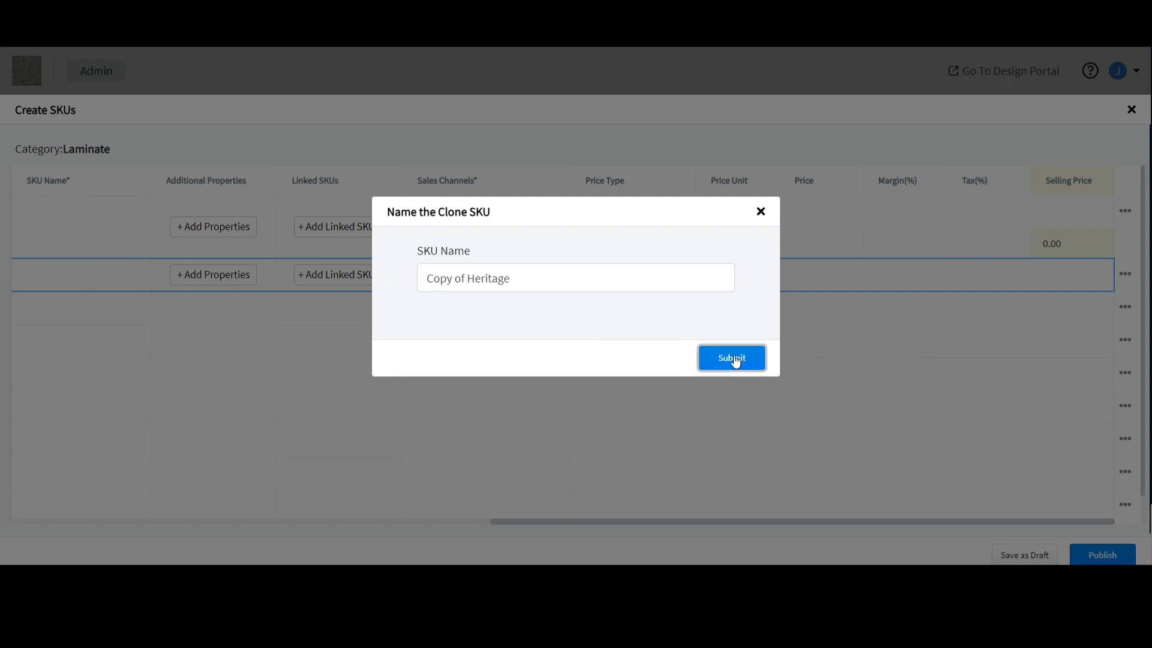
left_click_drag(789, 521, 297, 522)
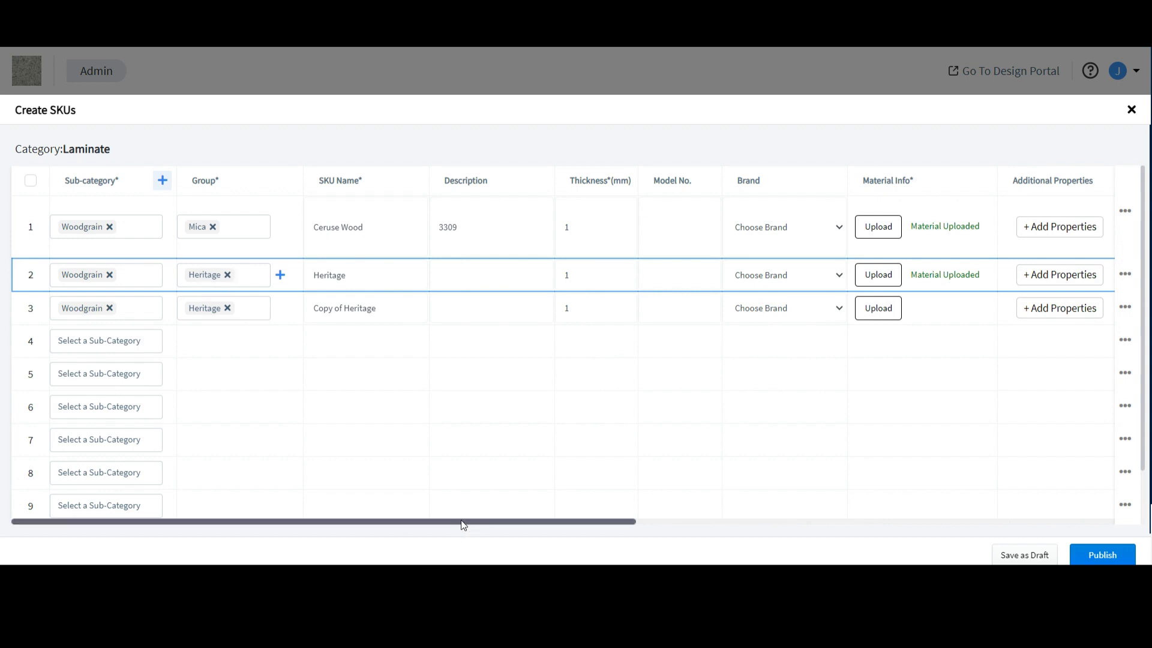
Delete the duplicated Copy of Heritage row from the sheet.
left_click_drag(461, 520, 972, 470)
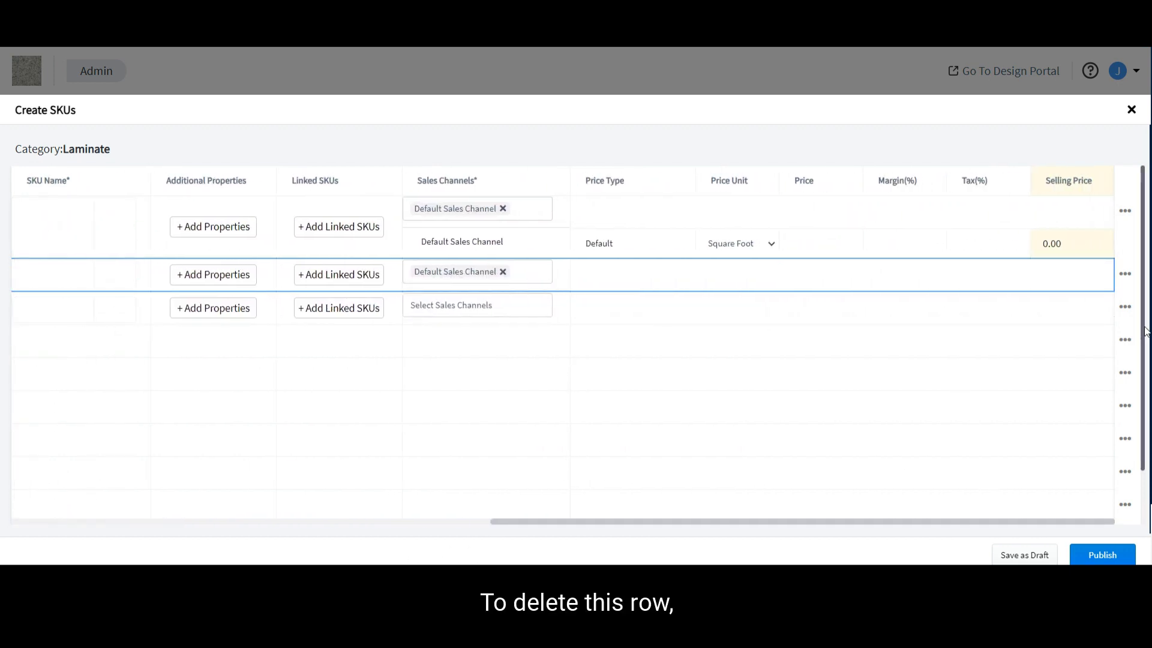
left_click(1127, 307)
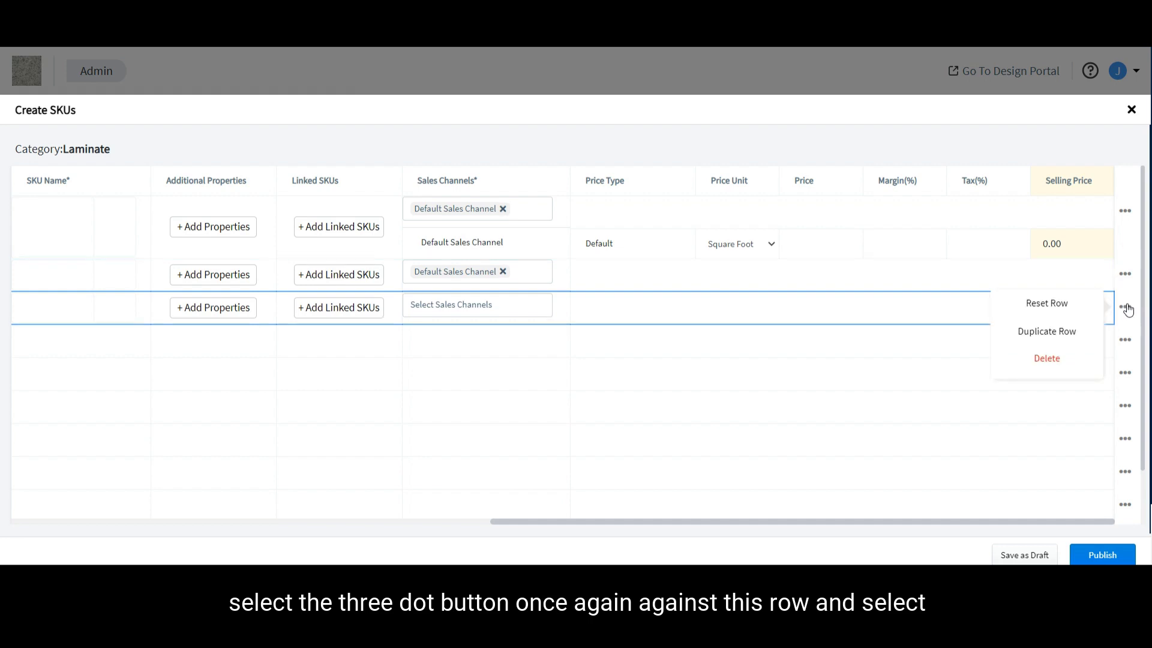
left_click(1055, 360)
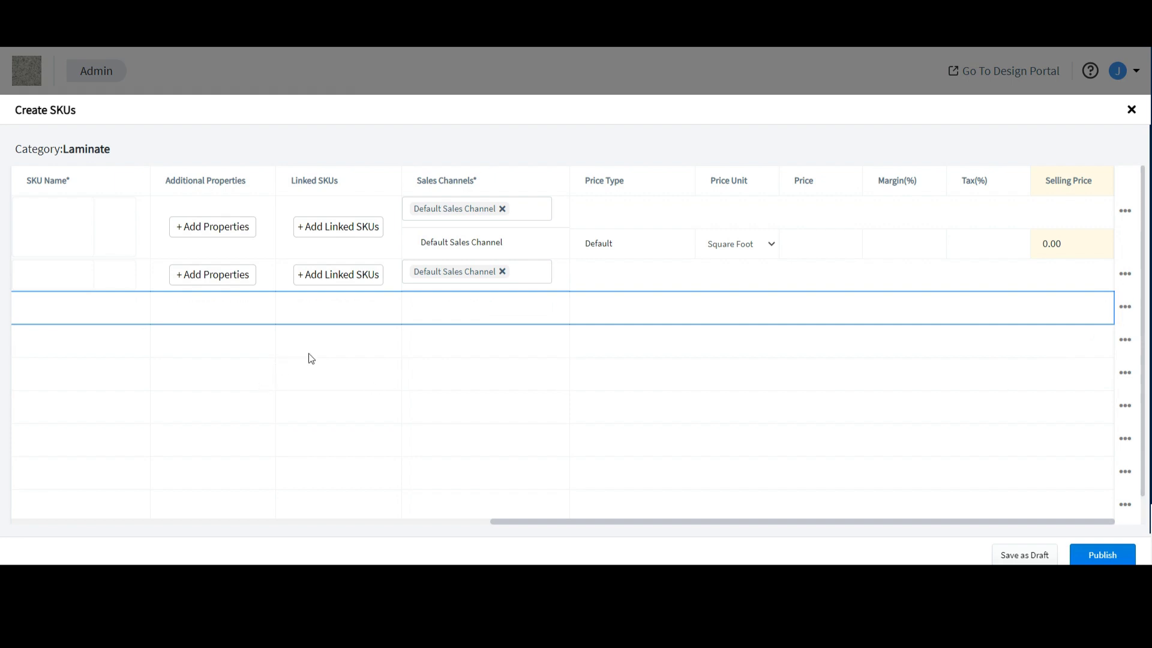
Save the laminate SKU sheet as a draft.
scroll(870, 326, "down", 1)
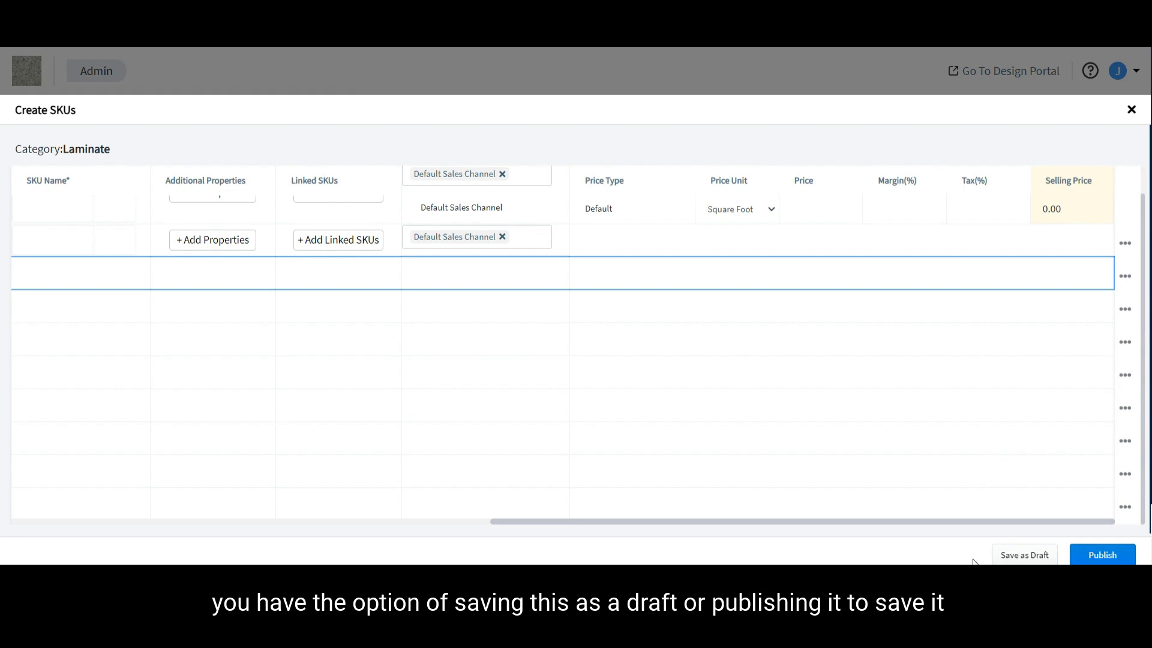
scroll(971, 554, "down", 2)
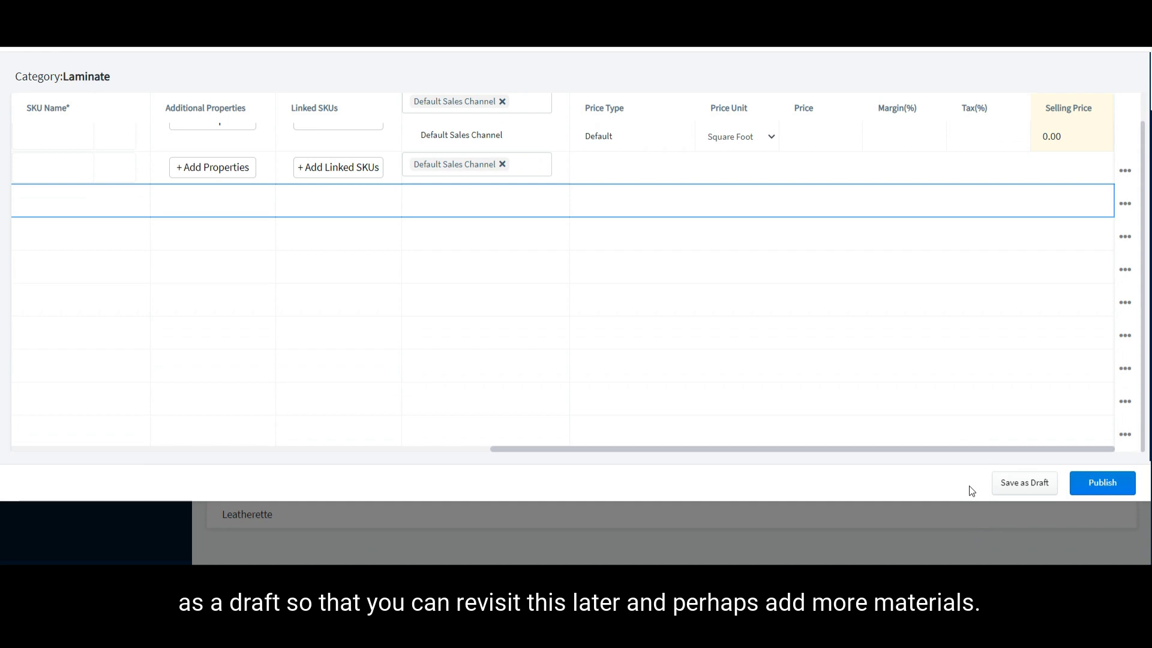
left_click(1005, 485)
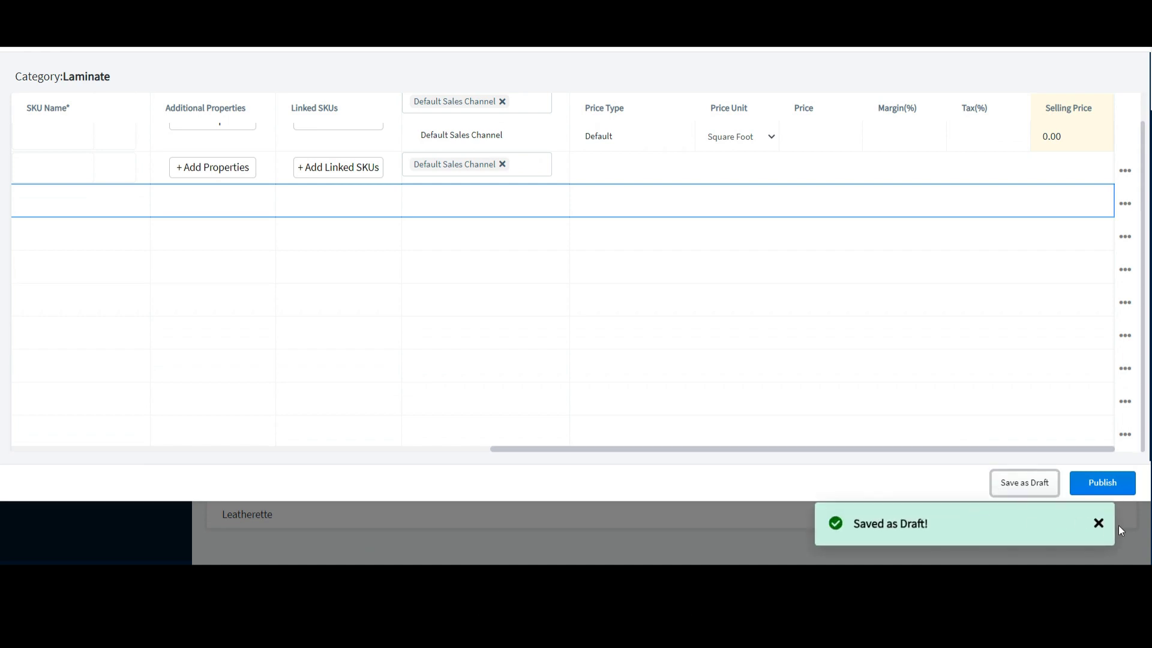
Close the laminate SKU sheet, agreeing to save the changes as a draft.
scroll(1036, 414, "up", 1)
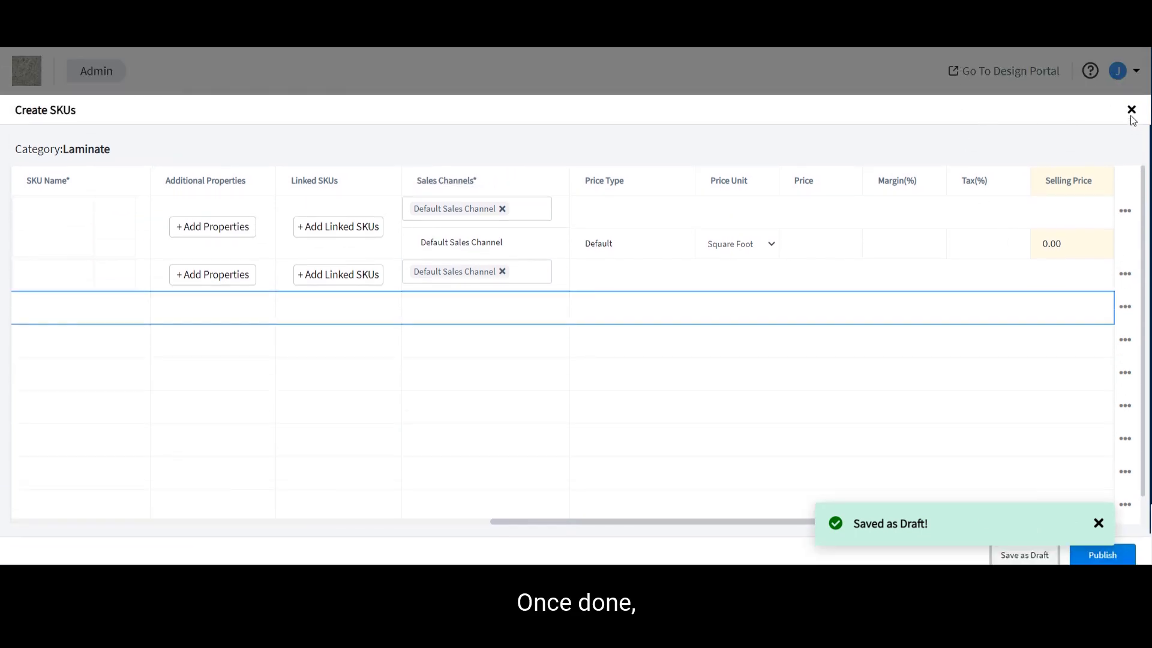
left_click(1132, 110)
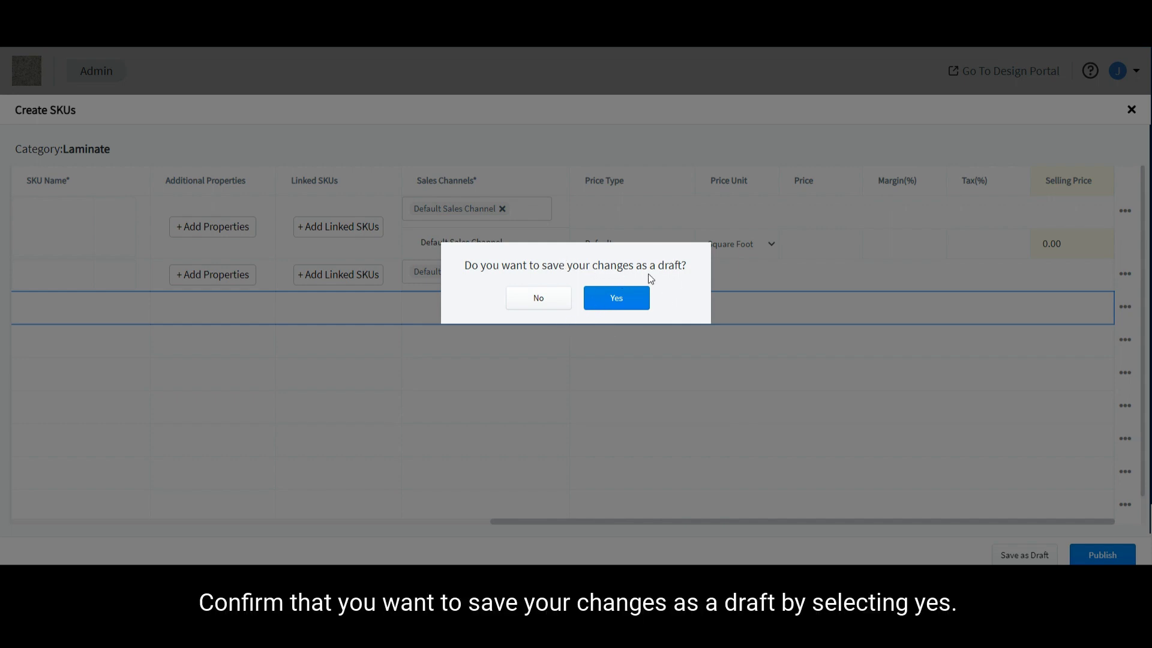
left_click(632, 301)
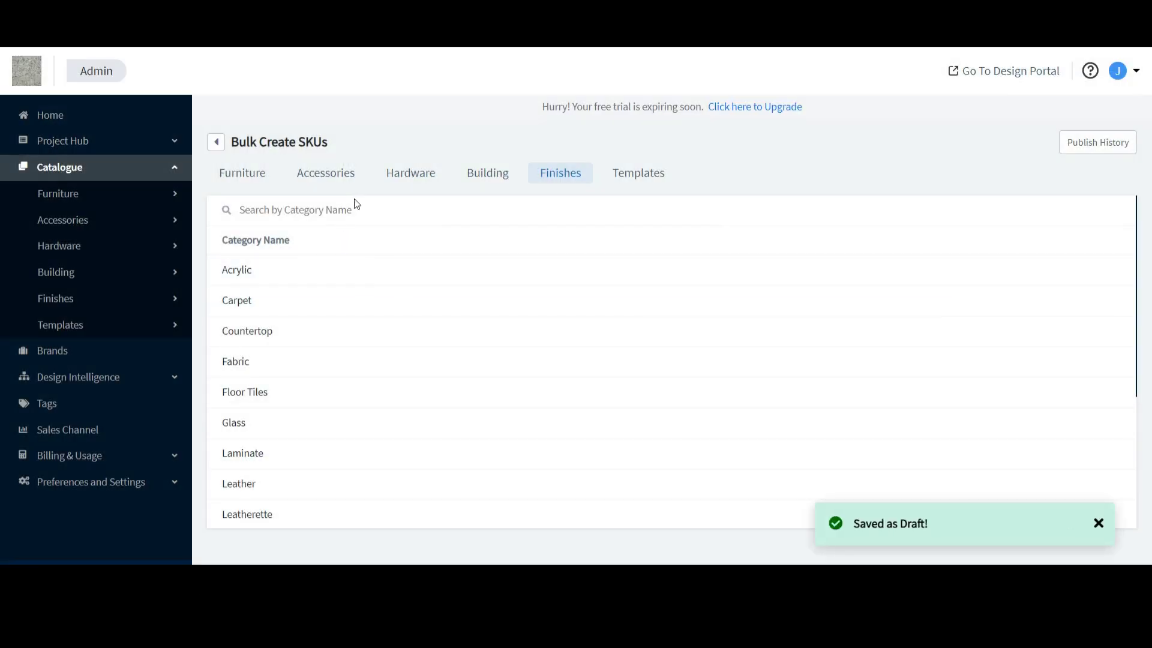
Reopen the saved Laminate draft from the Finishes categories for editing.
scroll(369, 225, "down", 1)
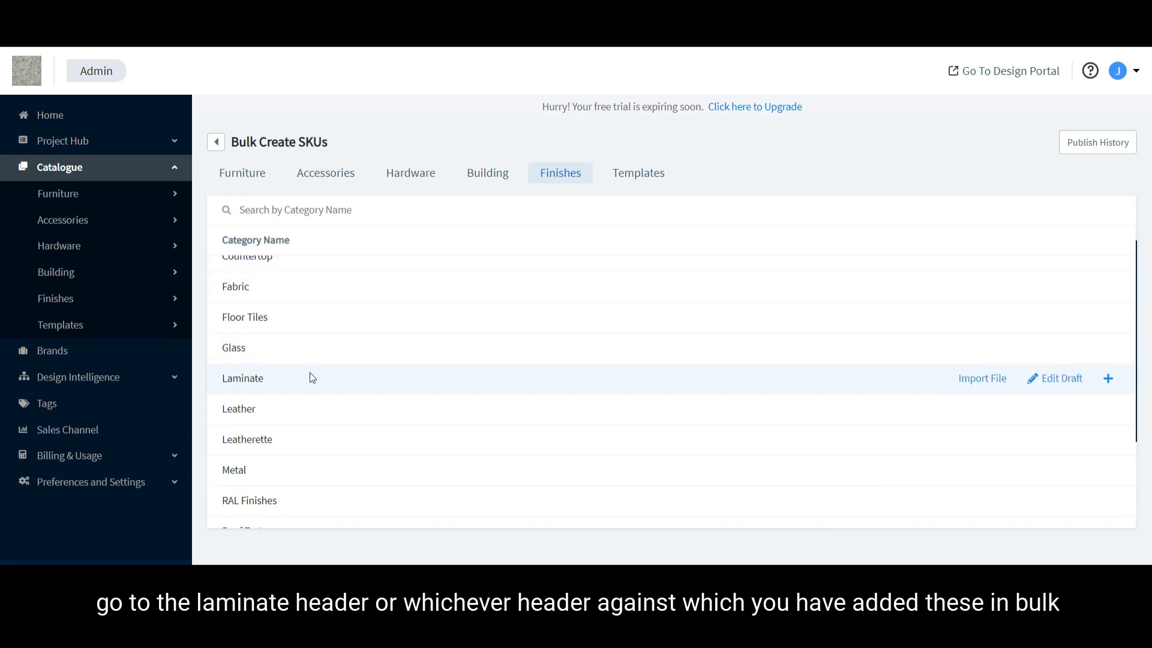
left_click(1061, 384)
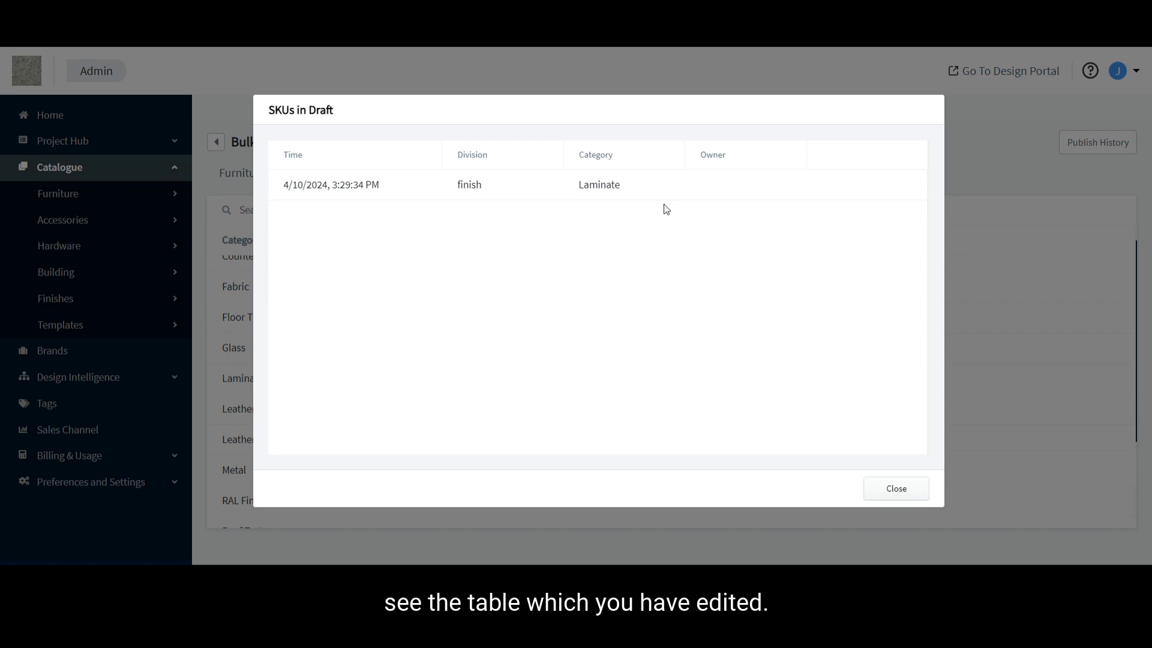
mouse_move(639, 182)
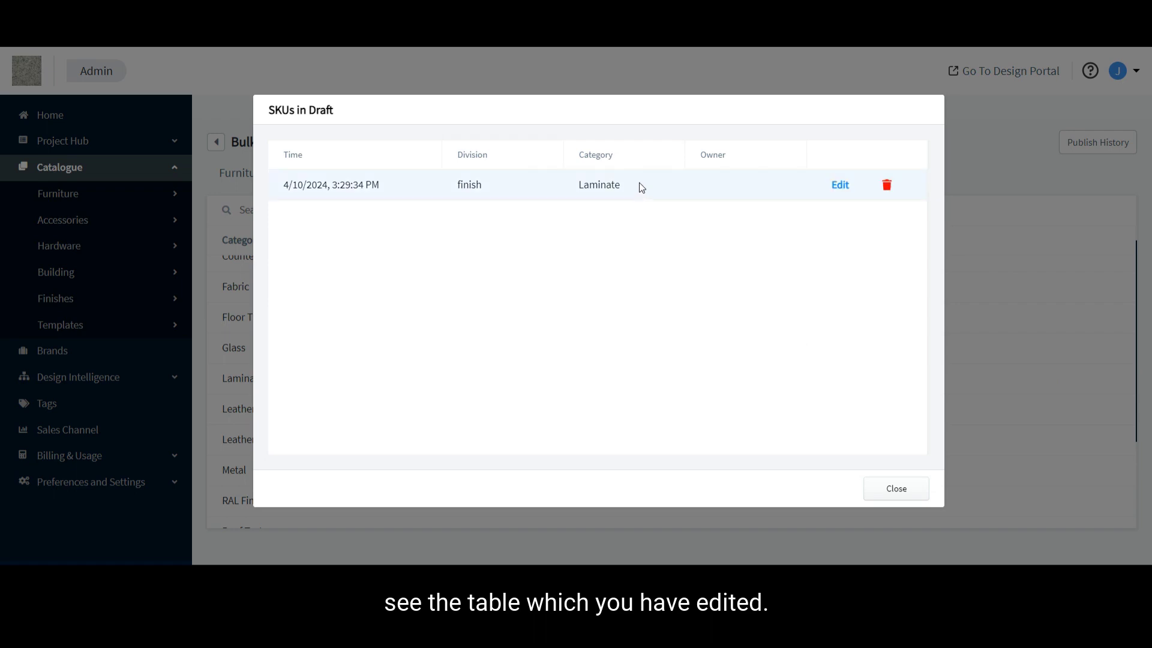
left_click(842, 187)
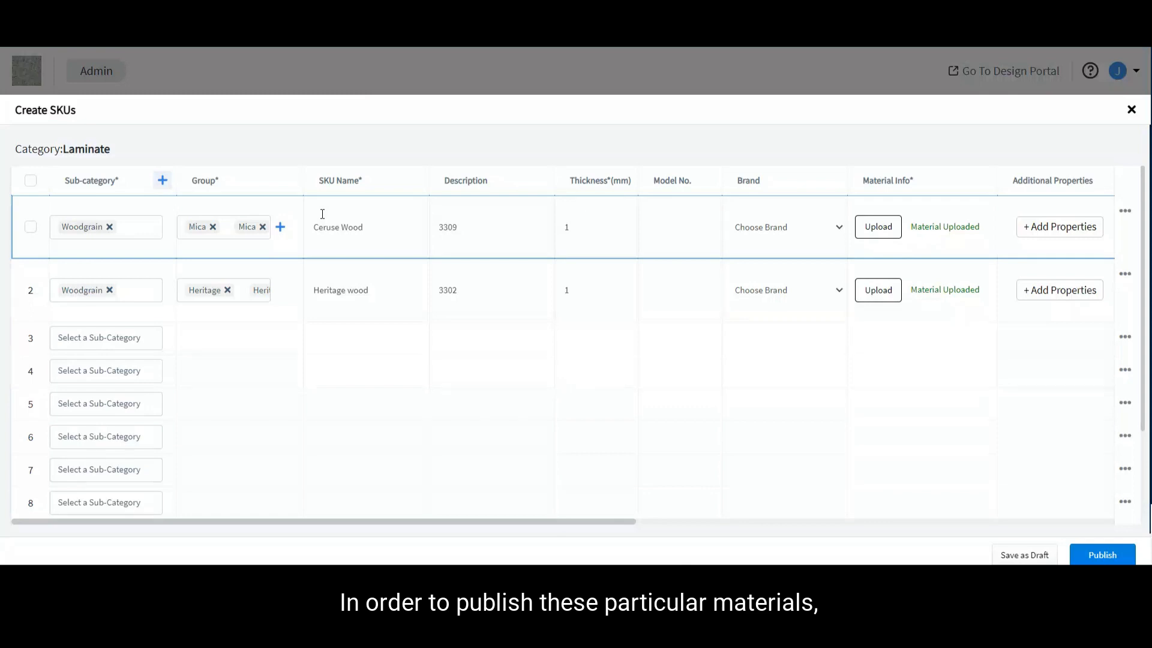
Publish the Ceruse Wood and Heritage wood rows, keeping the export of a copy of the published file enabled.
left_click(32, 231)
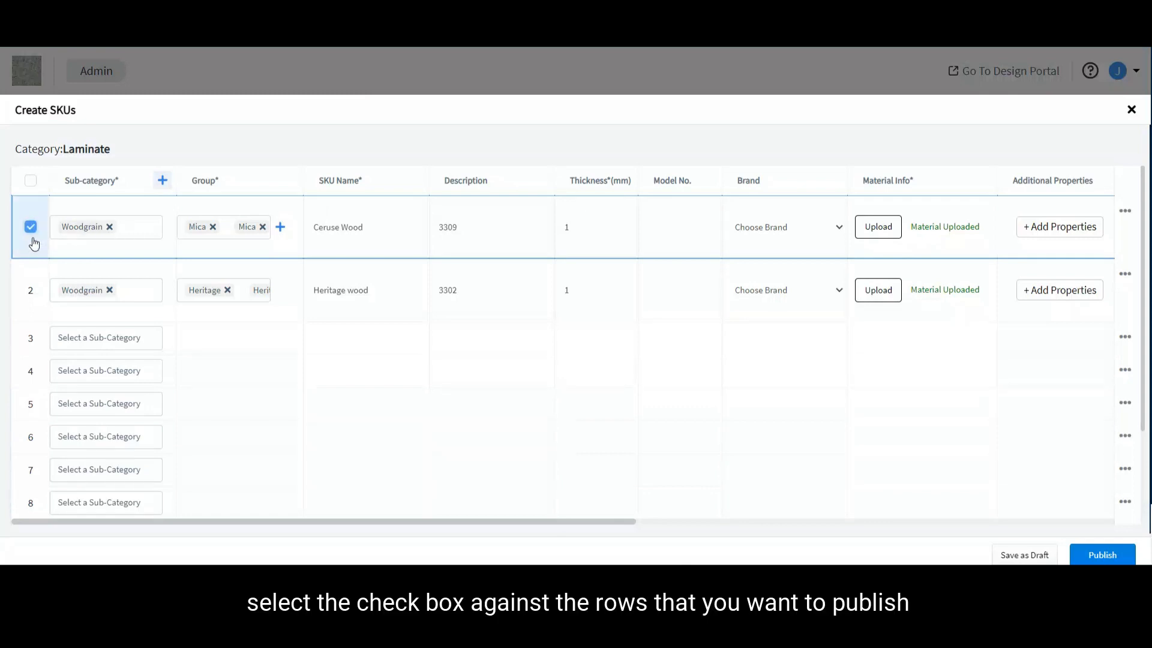
left_click(32, 292)
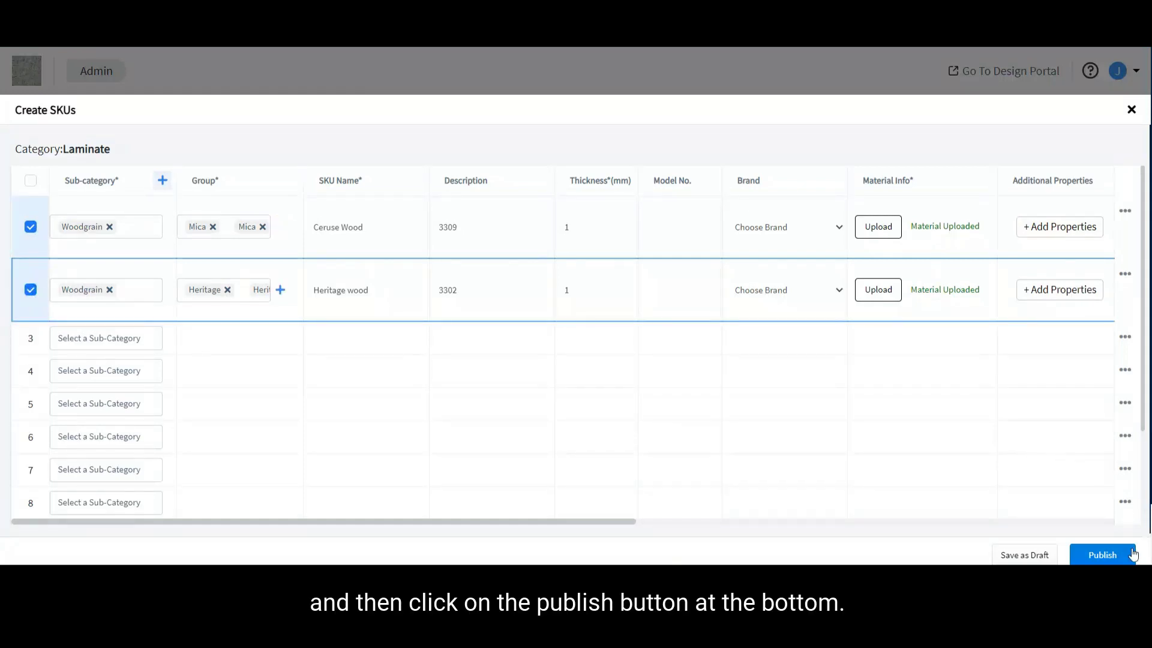
left_click(1107, 557)
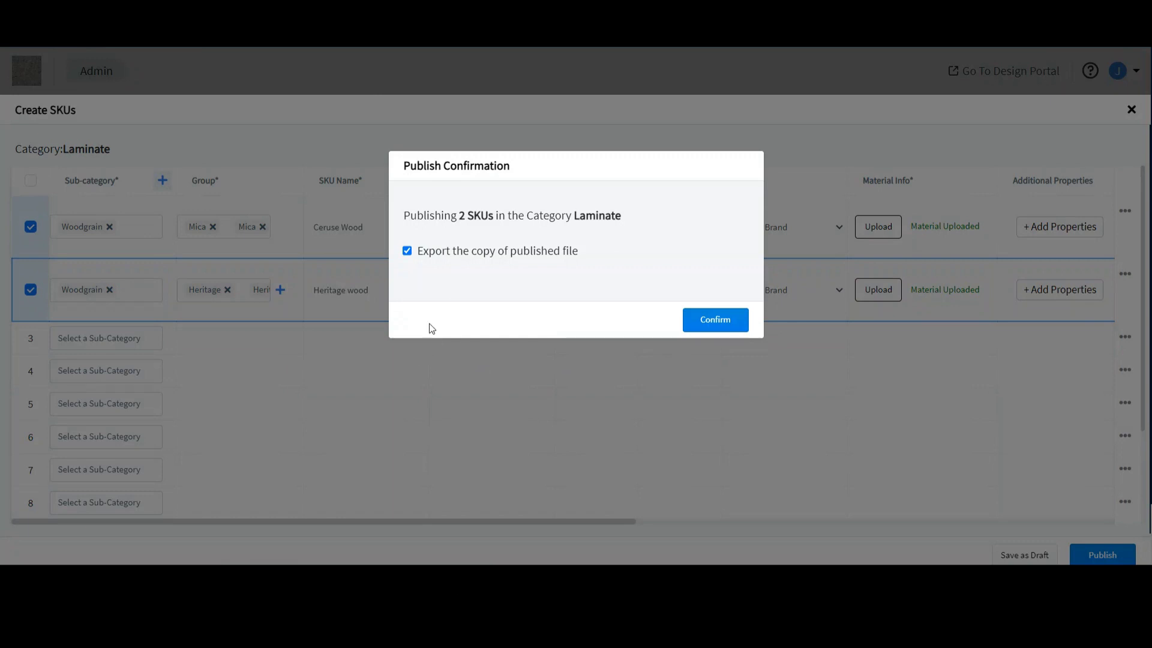
left_click(407, 251)
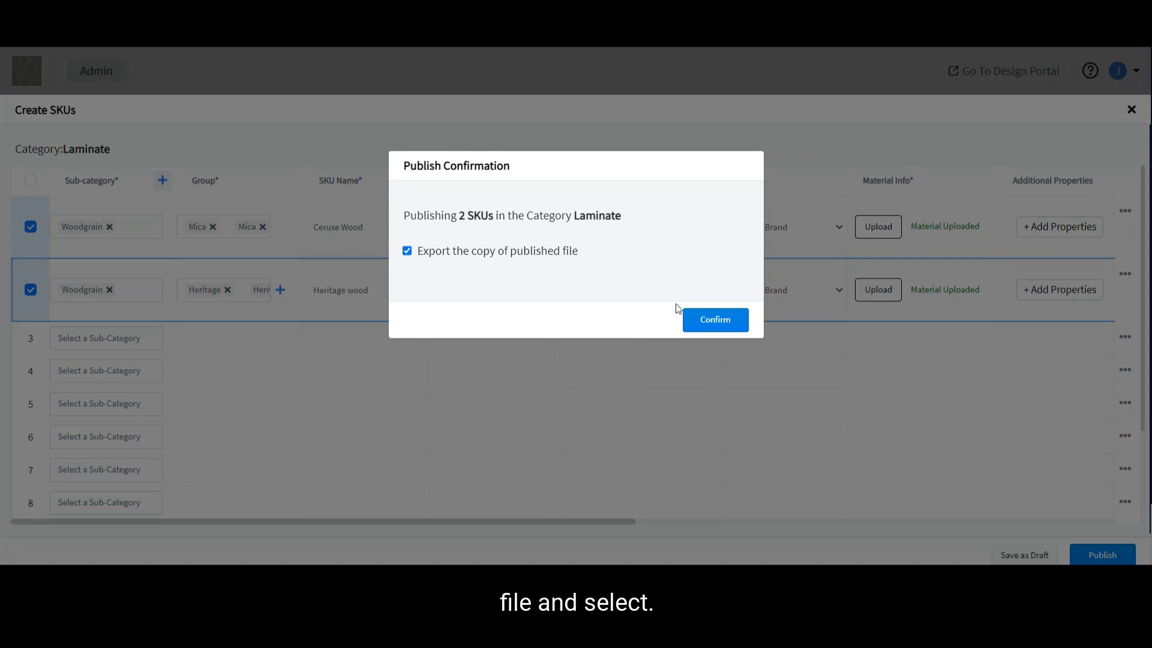
left_click(718, 320)
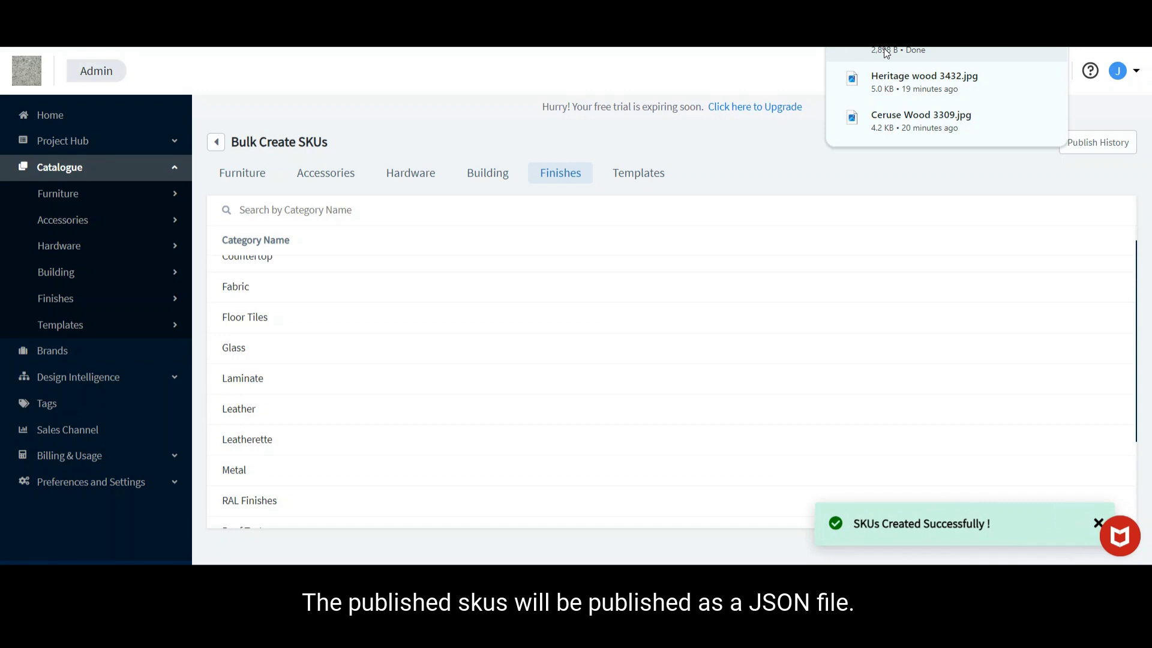
Import the JSON file Published_SKUs (1).json from Downloads into the Laminate category.
scroll(426, 374, "down", 3)
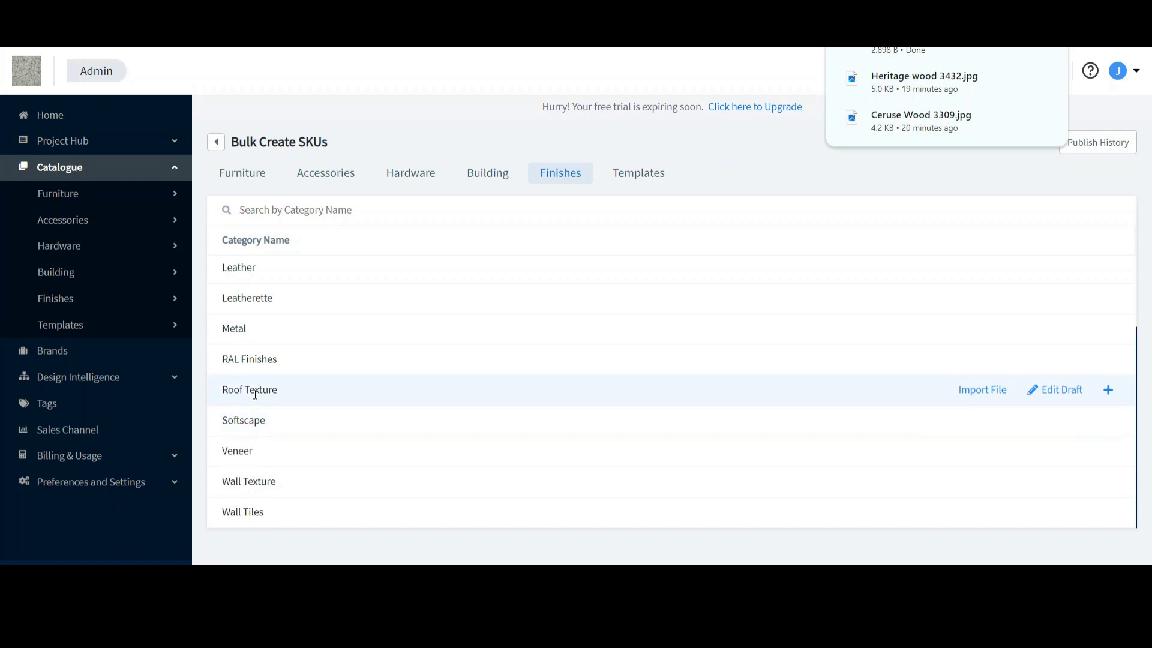
scroll(385, 354, "up", 3)
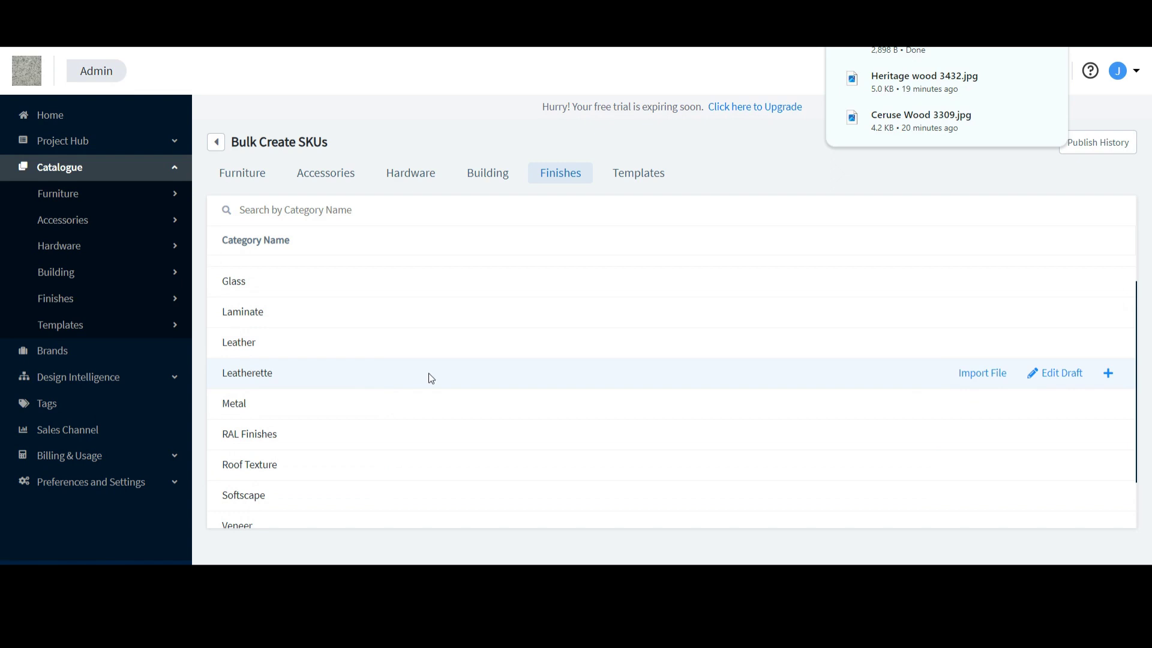
scroll(430, 368, "down", 2)
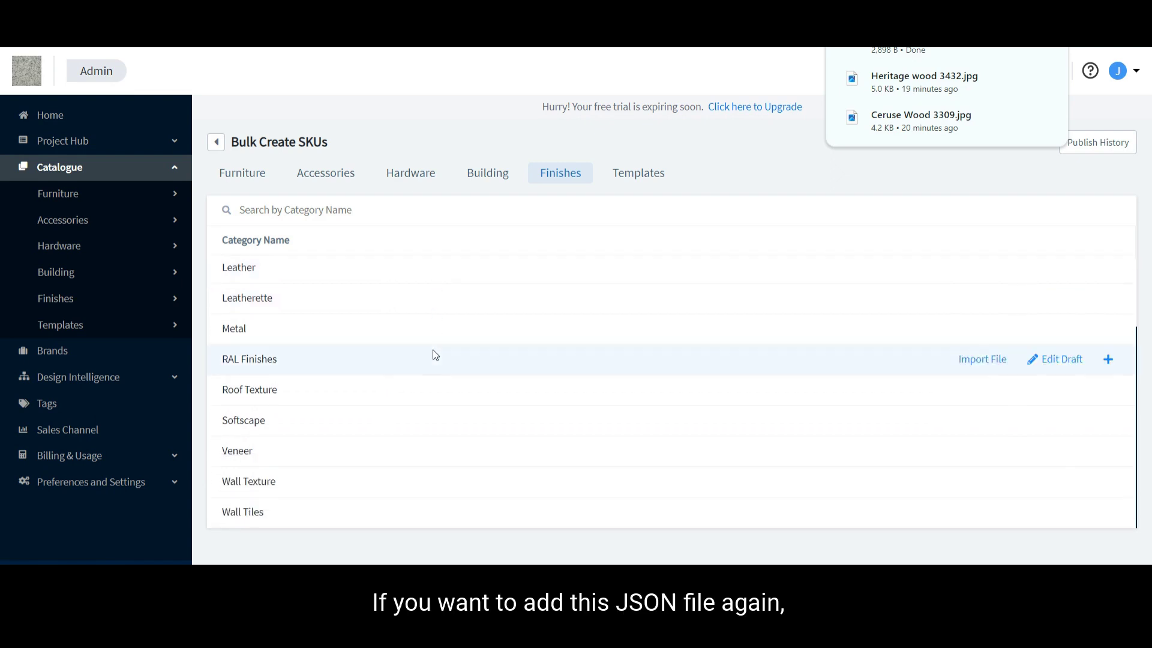
scroll(433, 356, "up", 3)
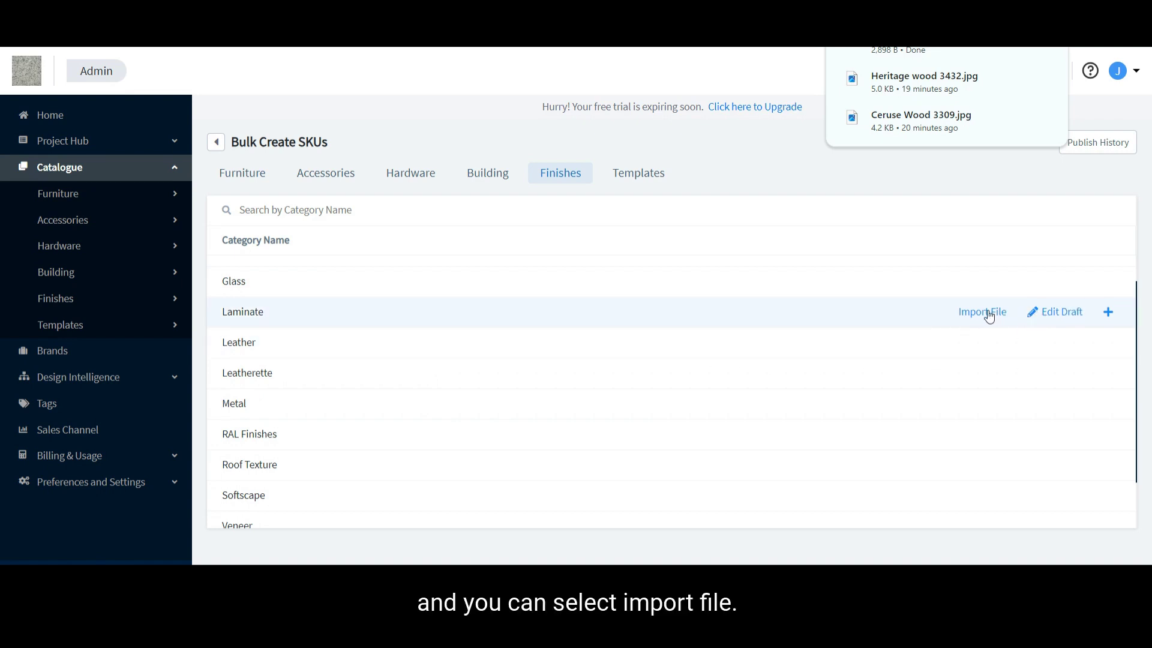
left_click(988, 312)
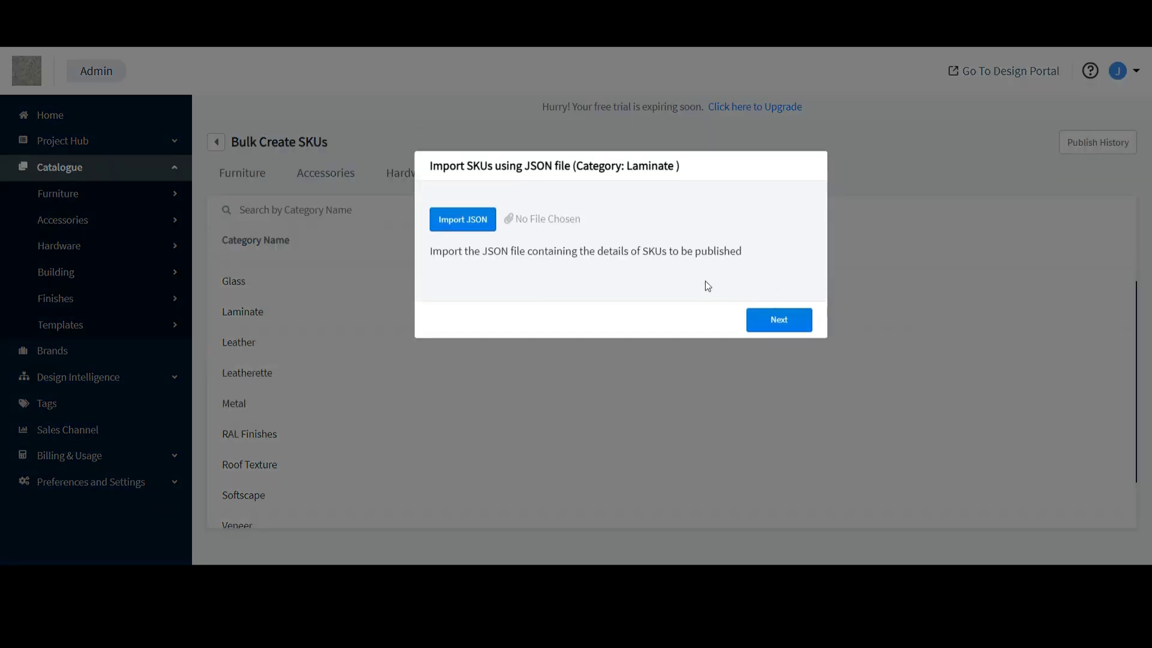
left_click(468, 226)
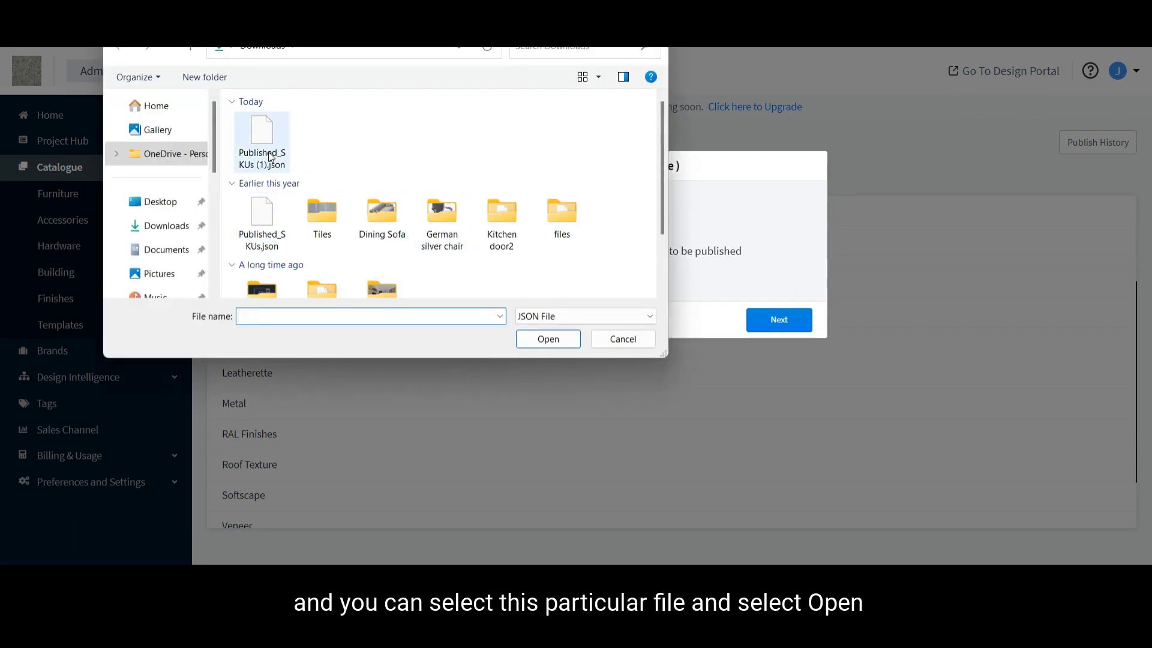
left_click(269, 157)
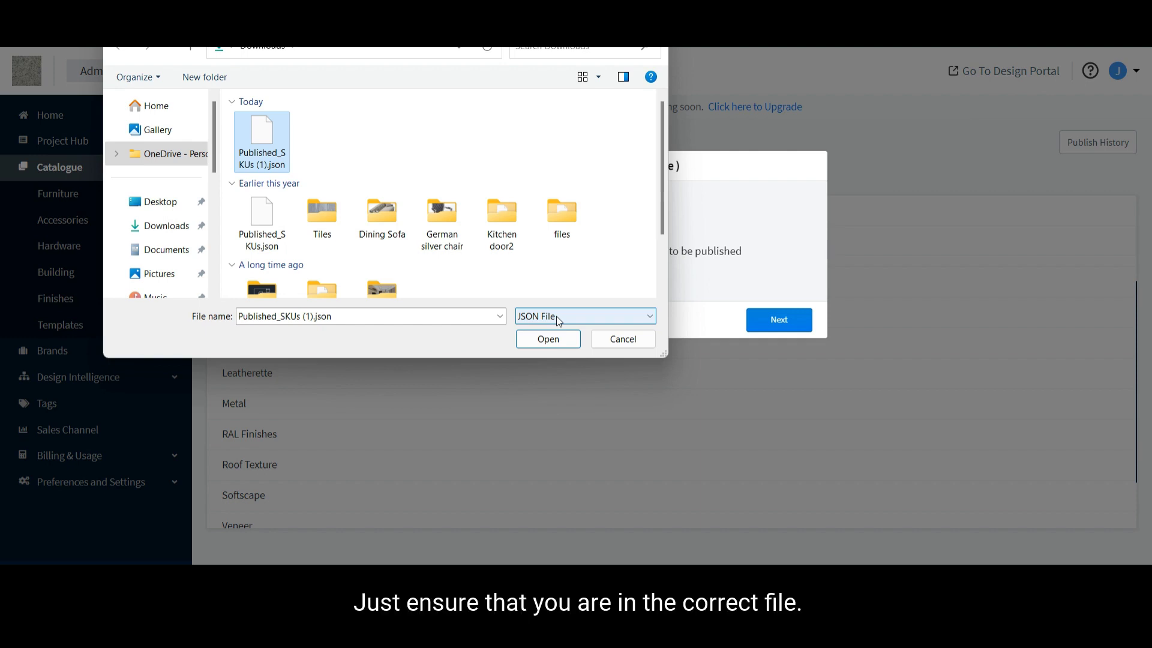
left_click(579, 315)
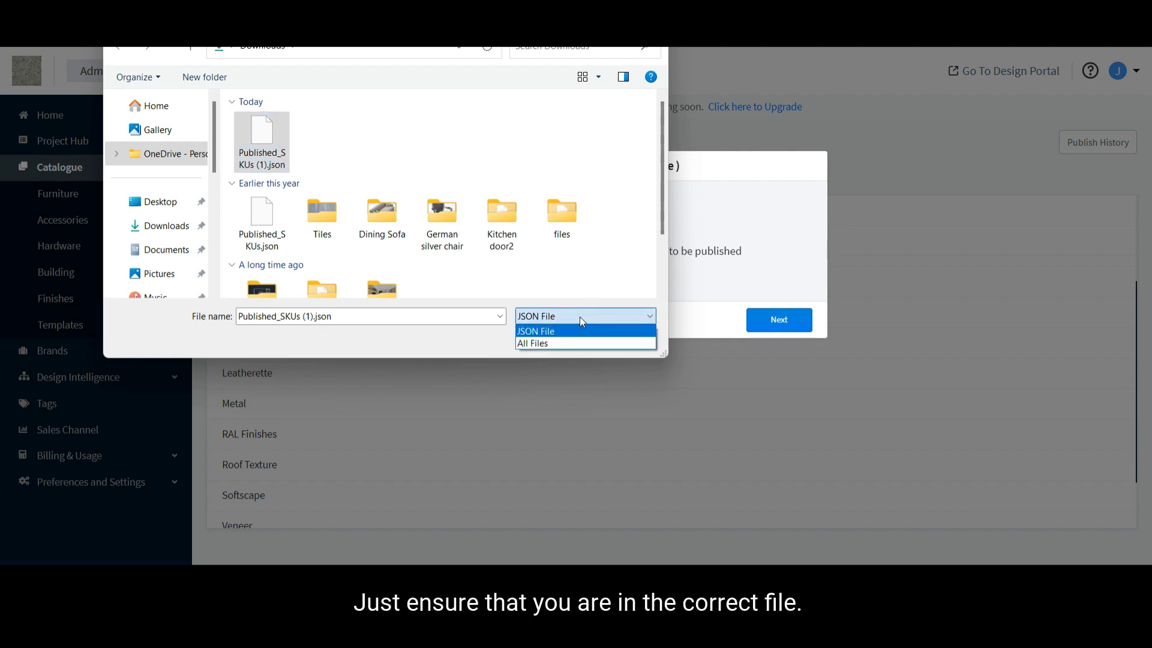
left_click(564, 333)
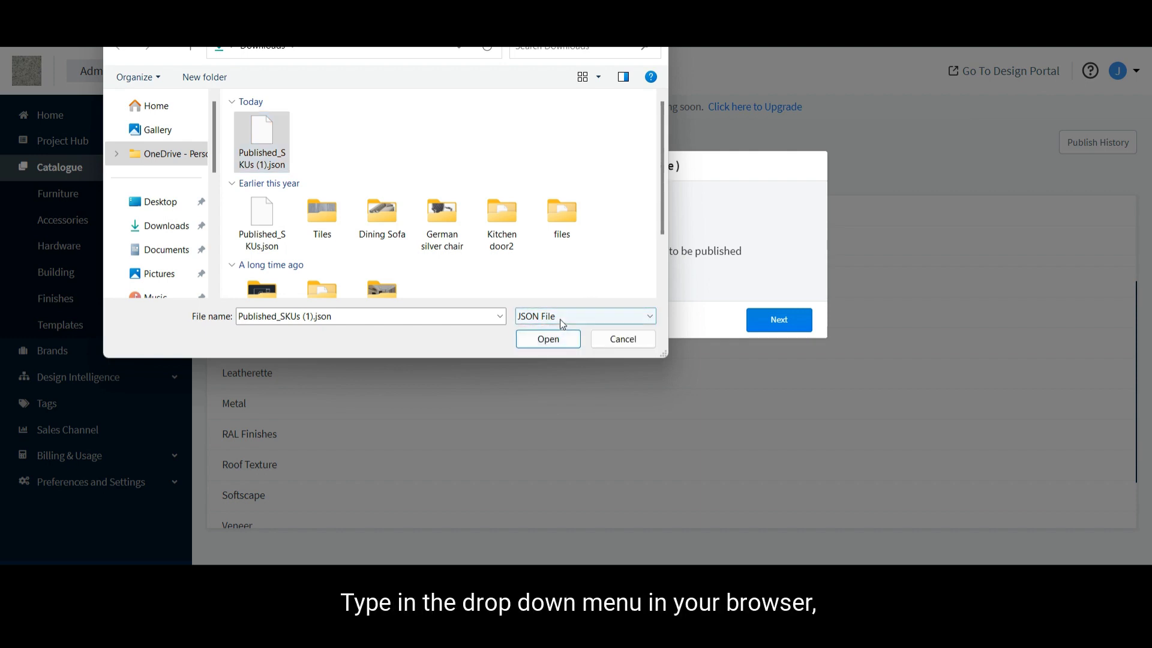
left_click(528, 340)
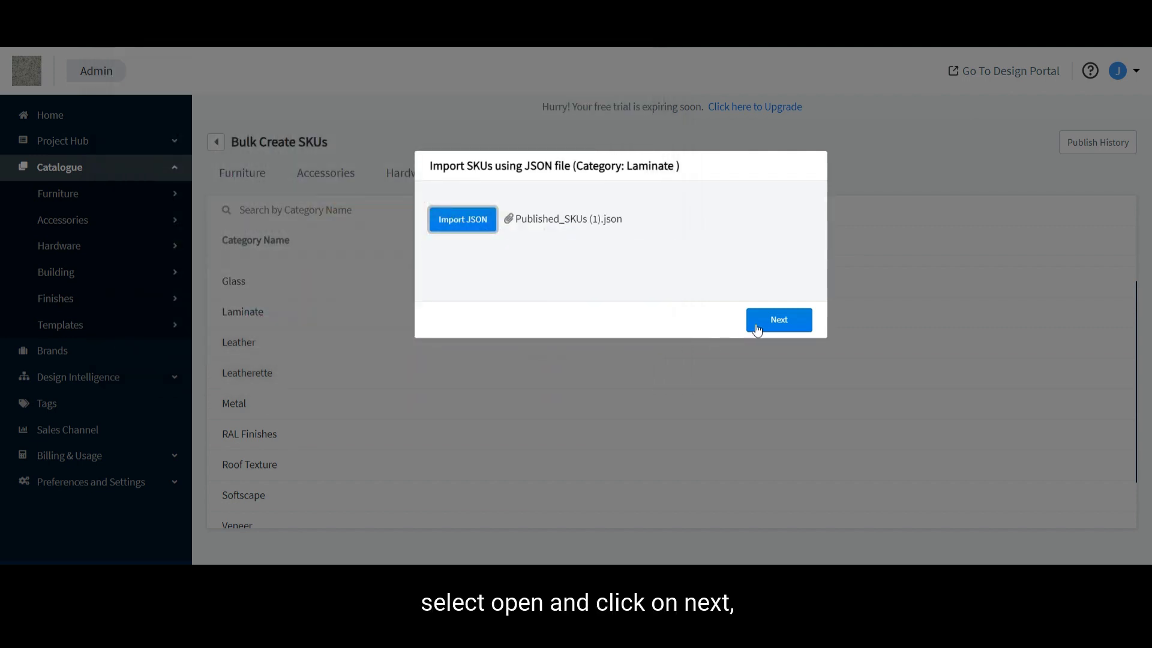
left_click(764, 327)
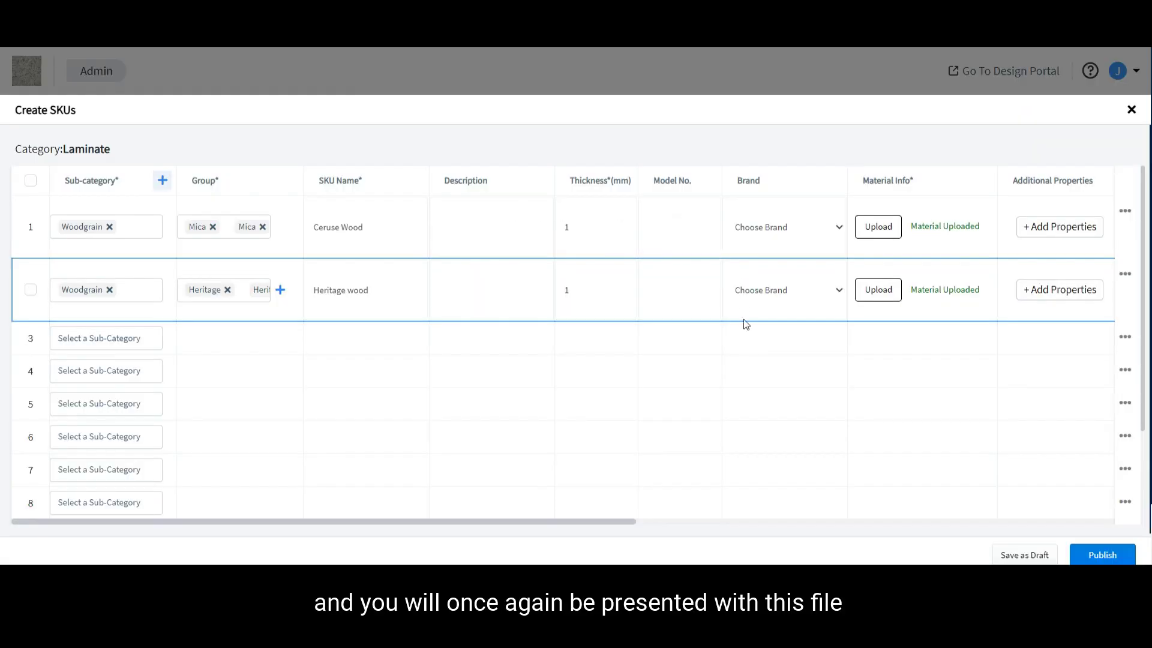
Review the imported SKU rows and close the sheet without saving a draft.
scroll(584, 442, "down", 2)
scroll(576, 440, "up", 2)
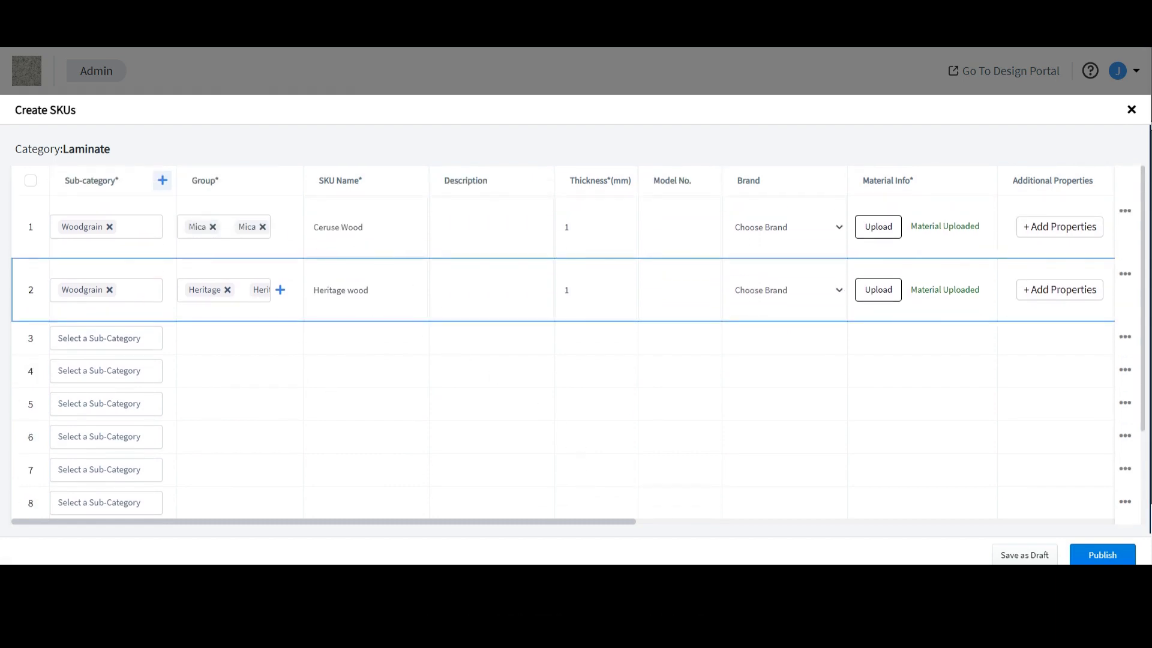
left_click(1132, 111)
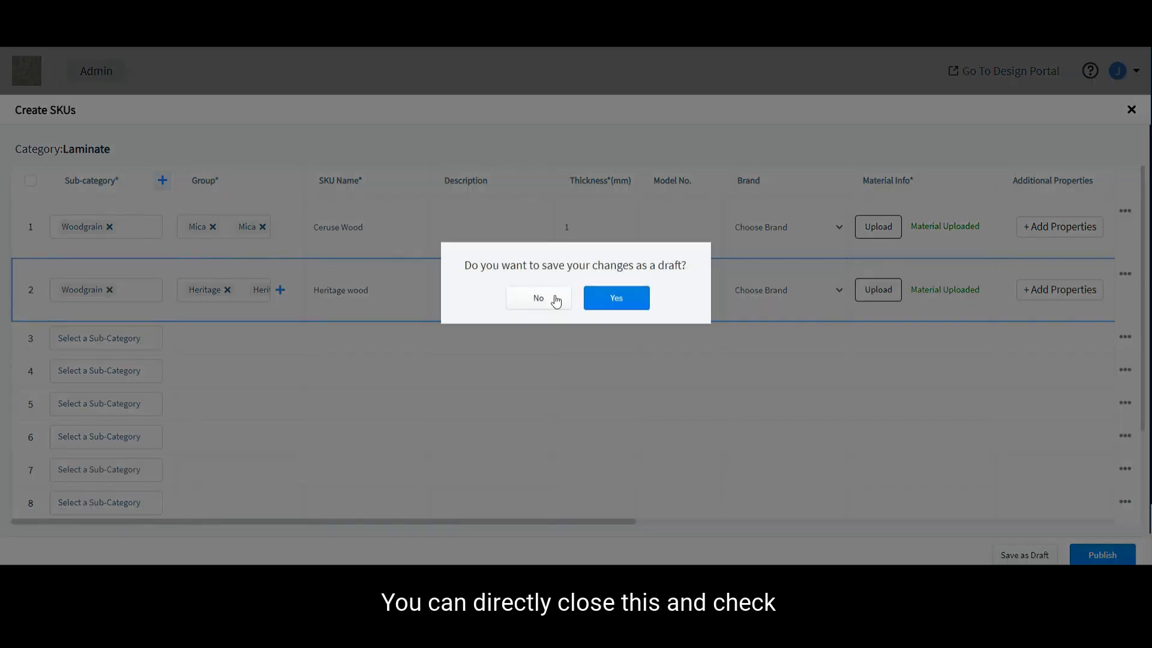
left_click(541, 300)
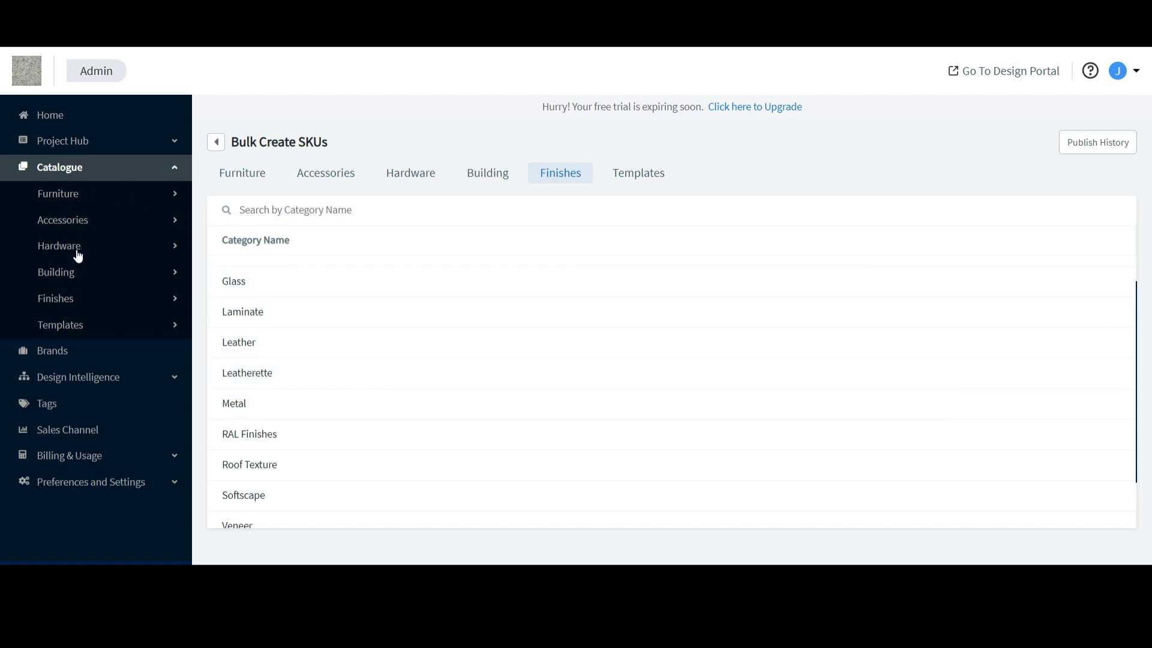
Open the Woodgrain subcategory of the Laminate finishes in the catalogue.
left_click(77, 298)
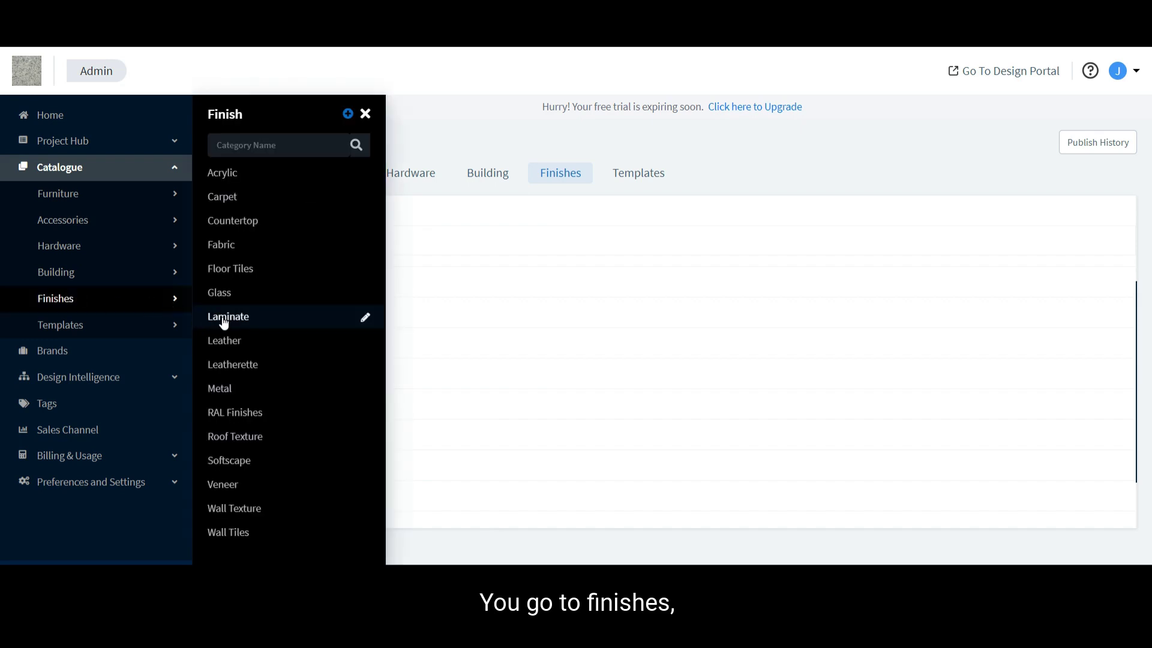
left_click(228, 317)
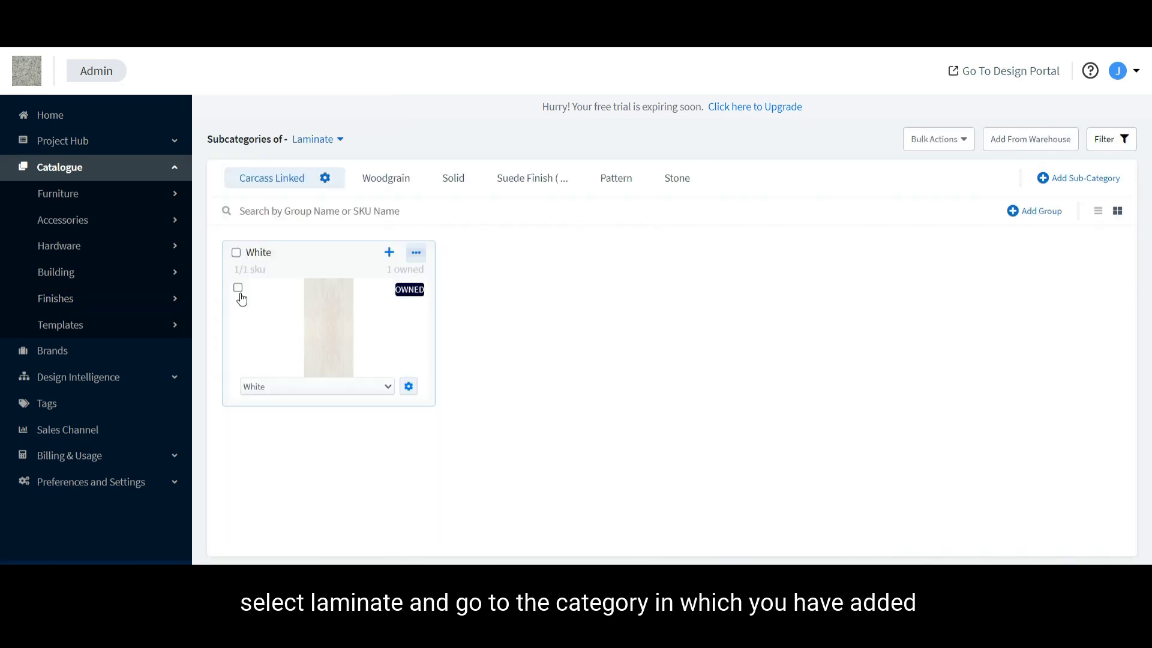
left_click(388, 180)
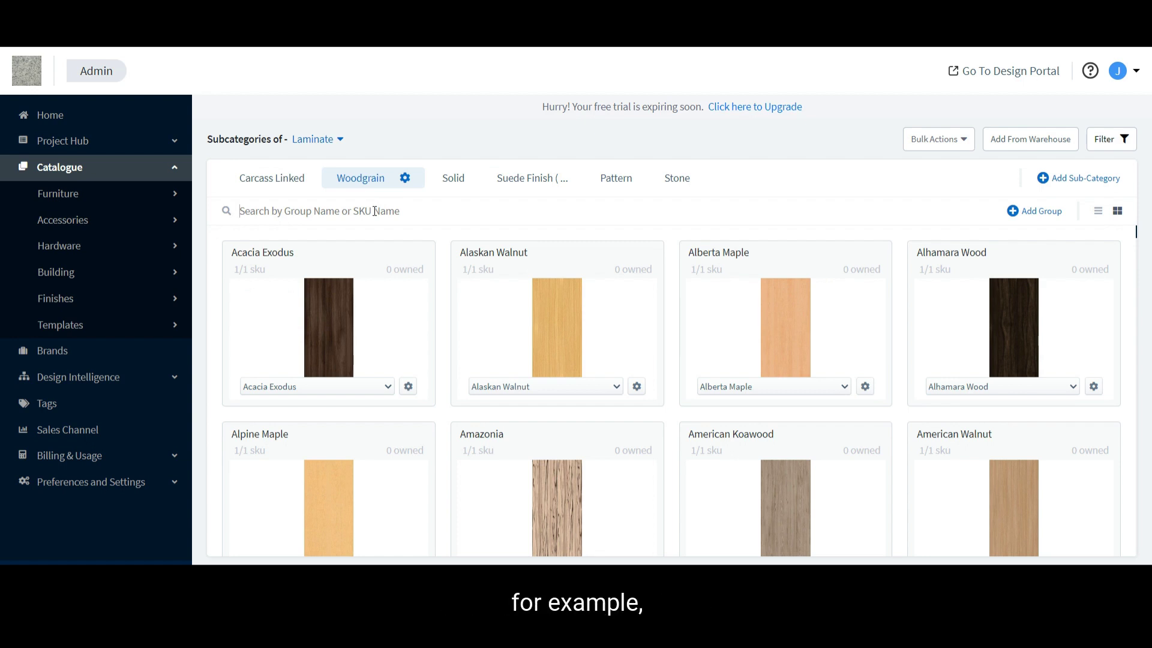
Search the Woodgrain laminates for the published SKUs, first with "ce" and again with "heri".
type("c")
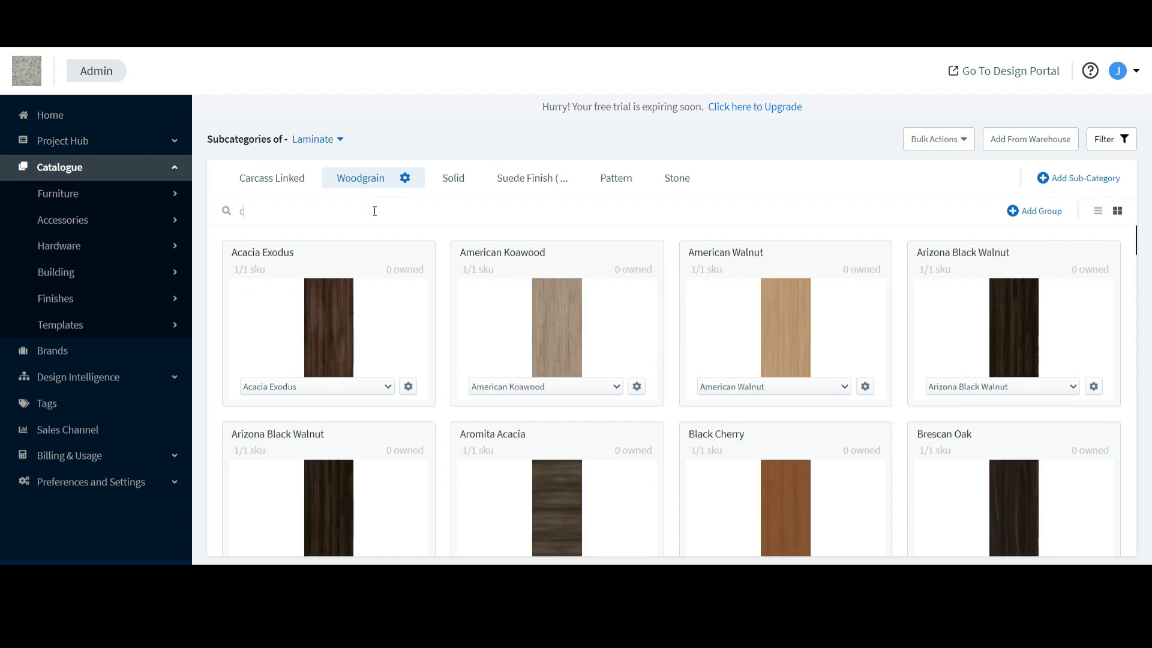
type("e")
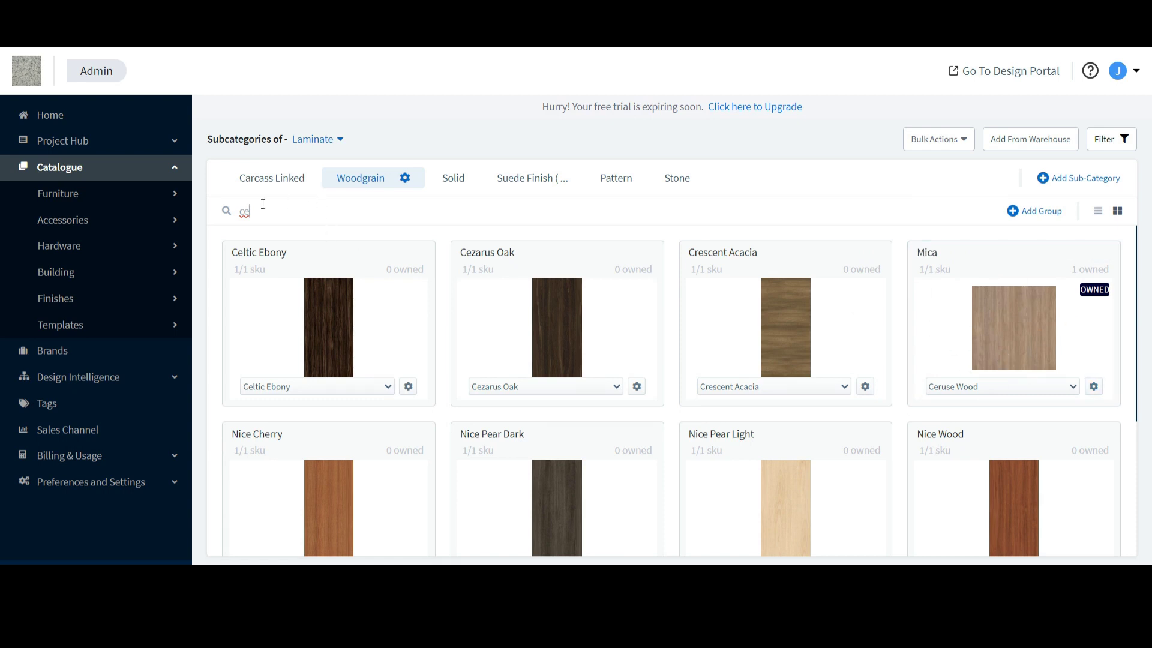
double_click(239, 207)
type("heri")
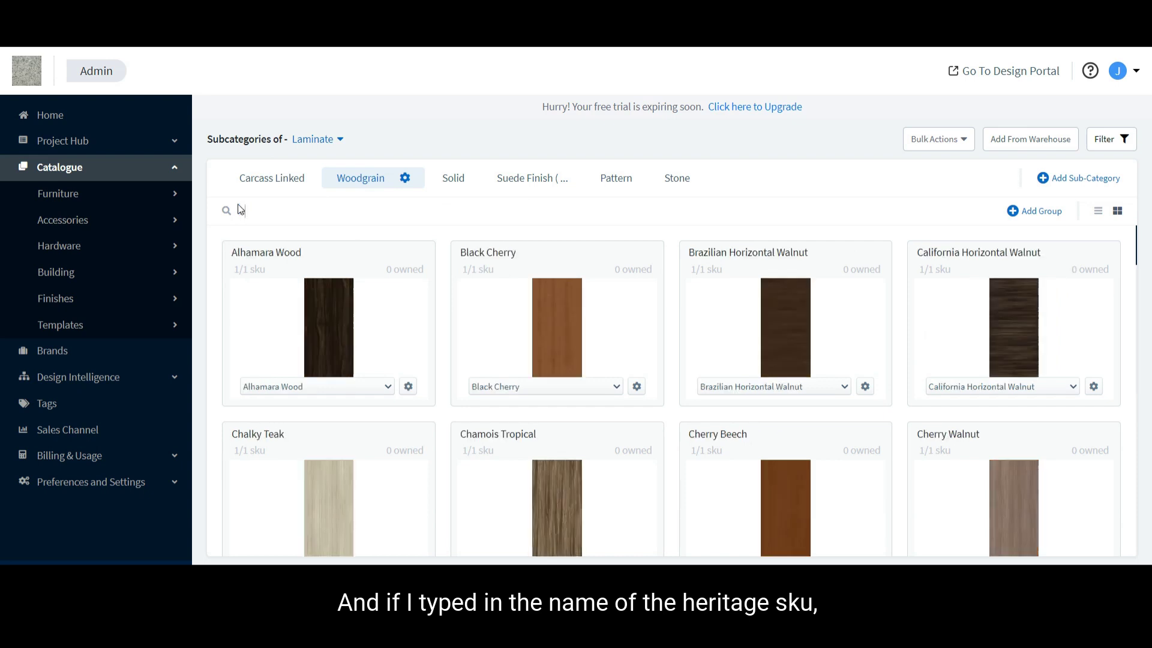